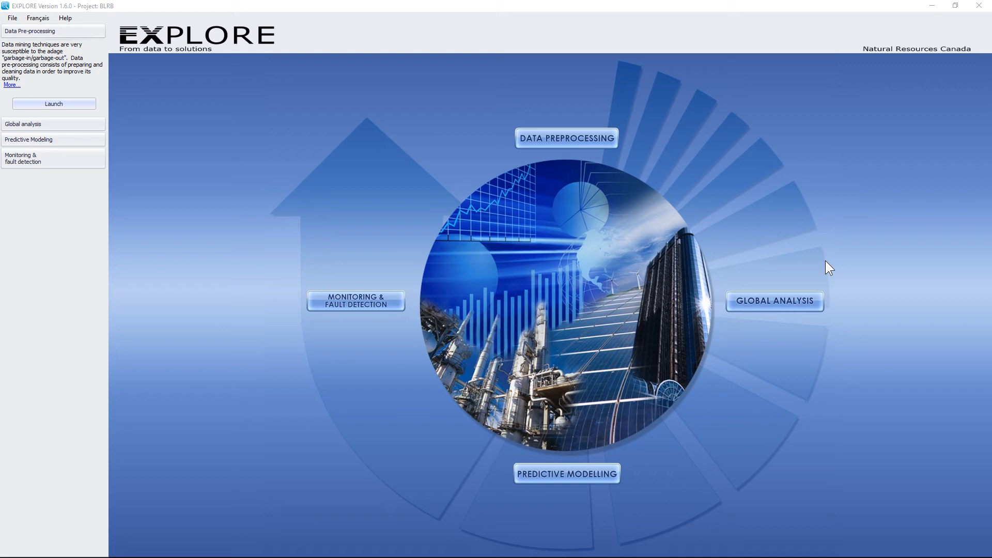
Step: Start a new model in Global Analysis and highlight the text of its model name
click(779, 303)
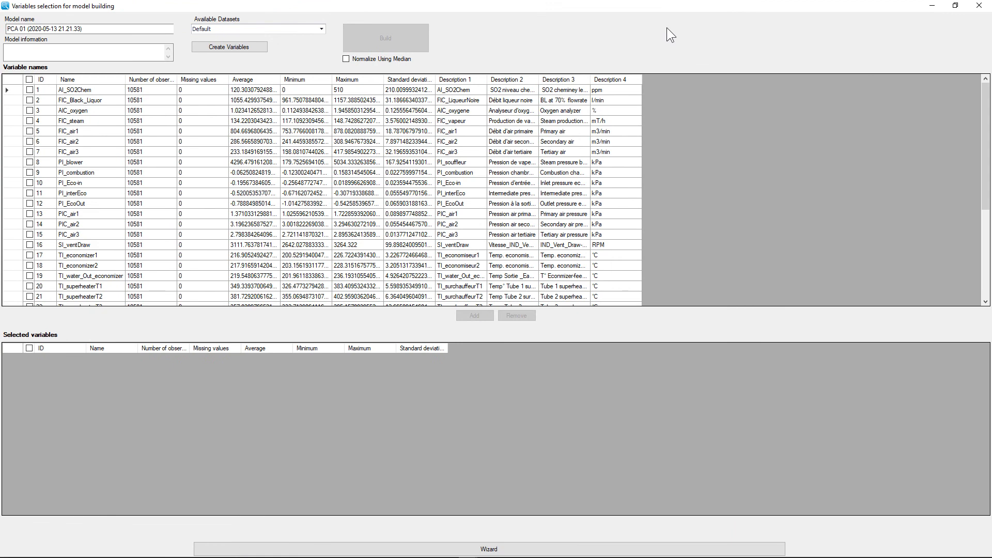
click(108, 30)
key(ctrl+a)
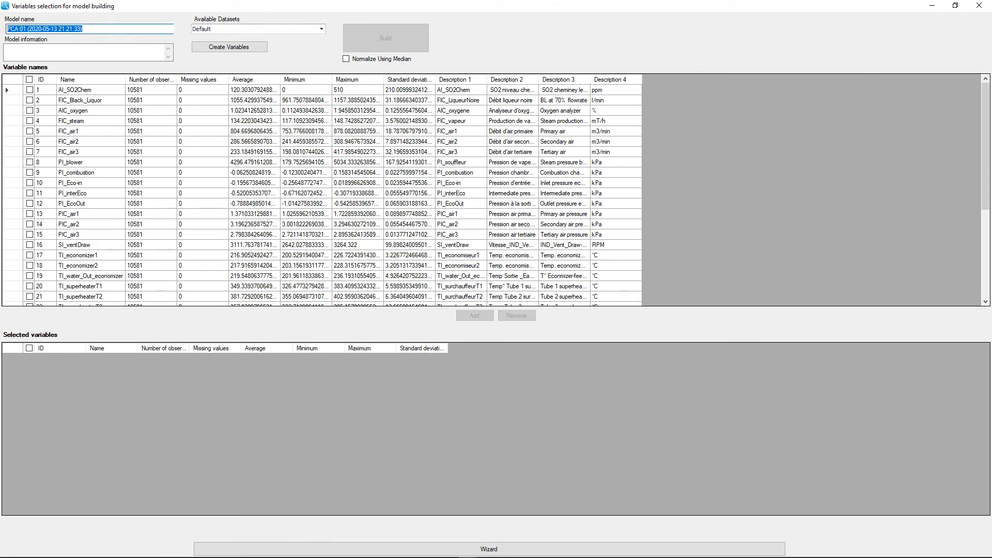
click(107, 30)
key(ctrl+a)
Step: Add all variables except Team - A to Team - D and Ratio1 to the selected variables and build the PCA model
click(30, 79)
scroll(118, 193, down, 5)
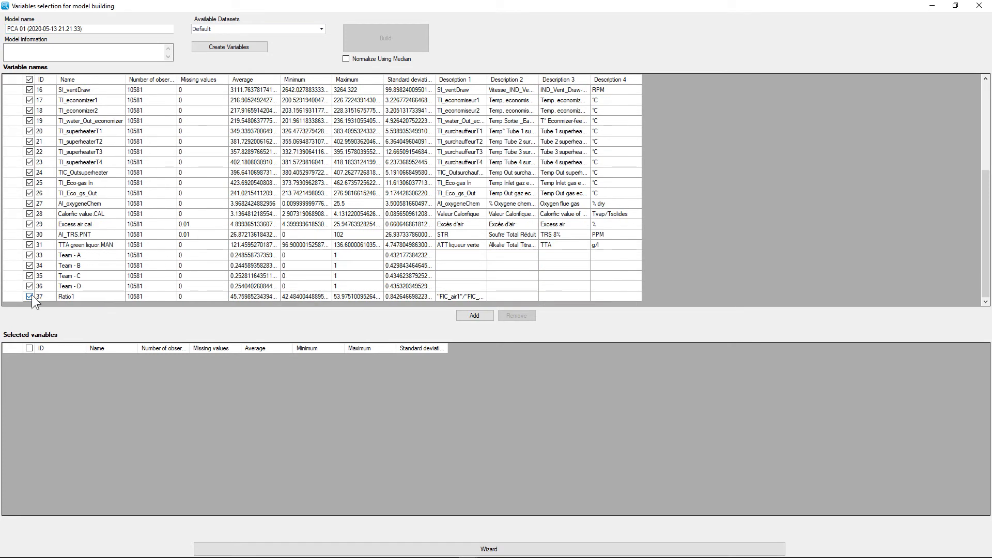
click(32, 296)
click(31, 287)
click(31, 287)
click(30, 285)
click(30, 276)
click(477, 317)
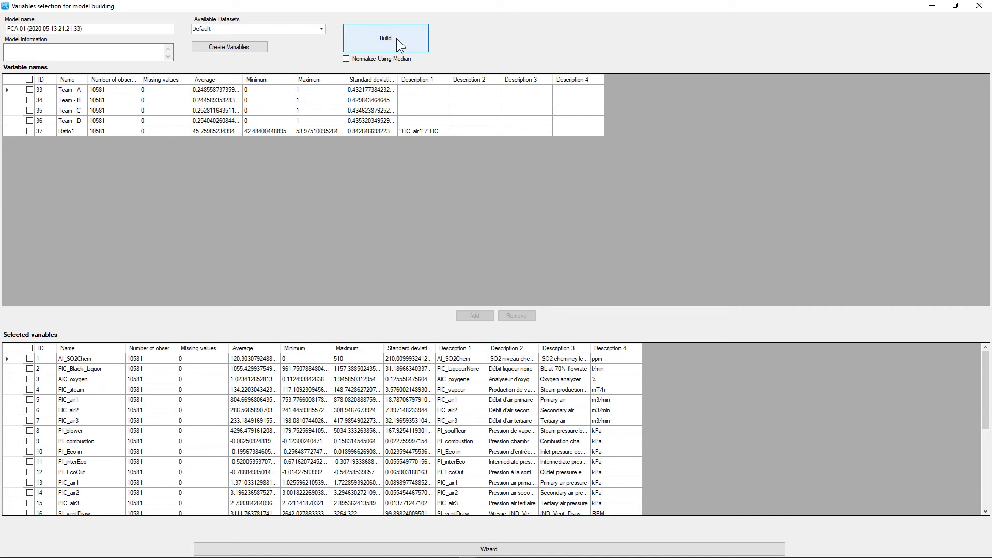
click(396, 38)
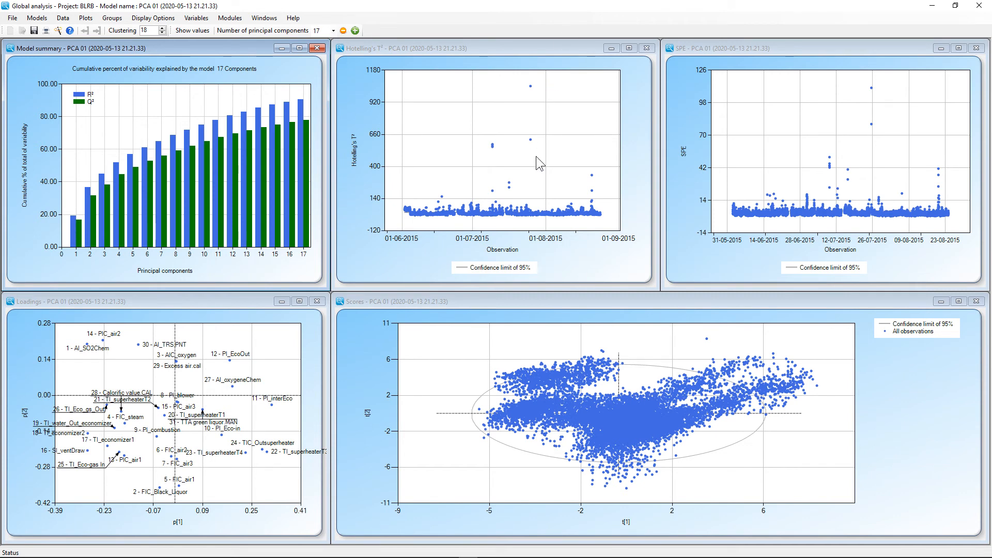
Step: Examine the Hotelling's T² and SPE plots and read the R² and Q² of component 17 in the model summary
click(528, 177)
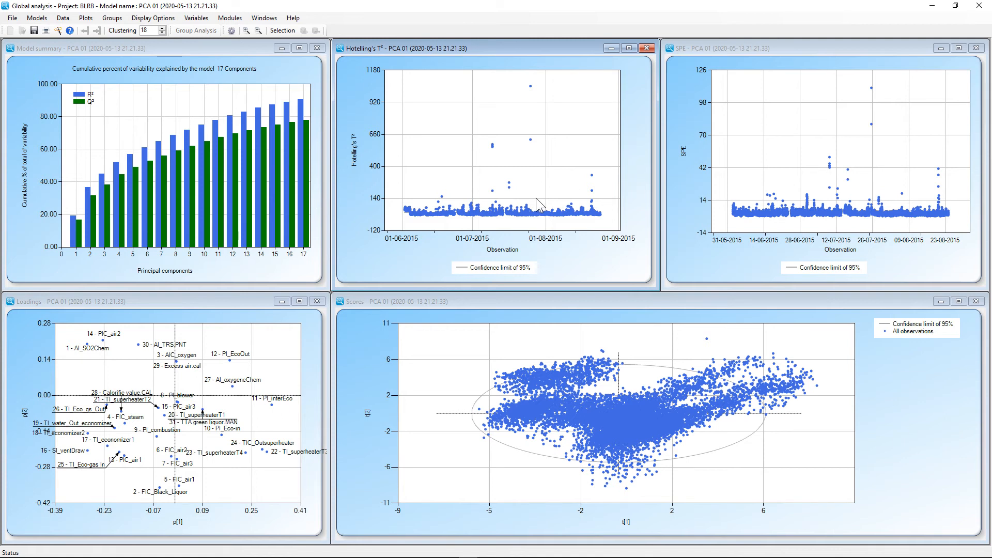
click(755, 49)
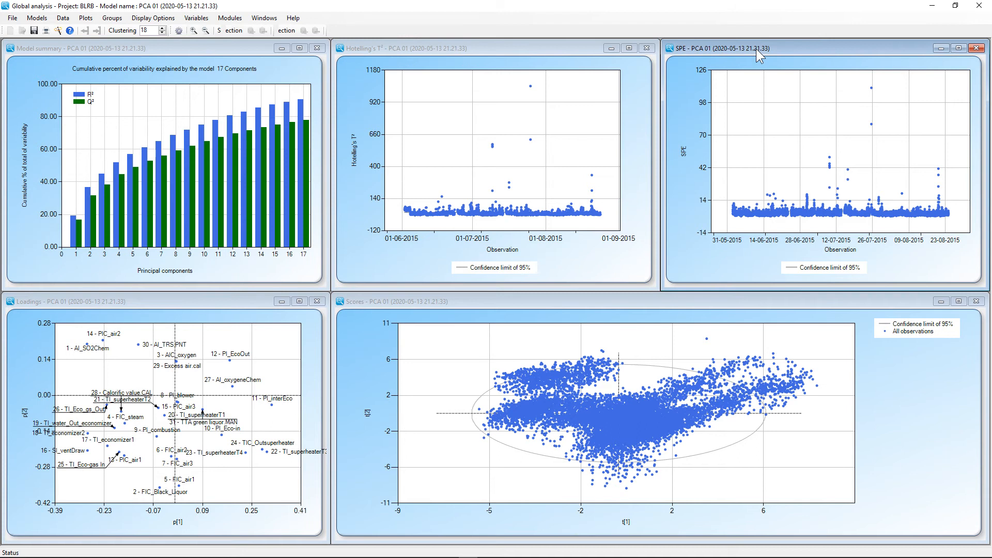
click(488, 52)
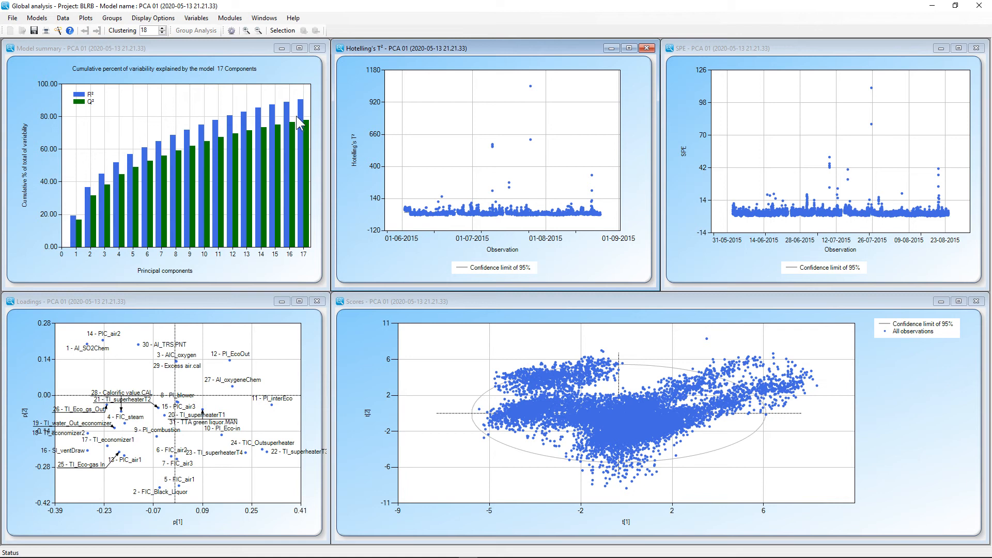
mouse_move(303, 121)
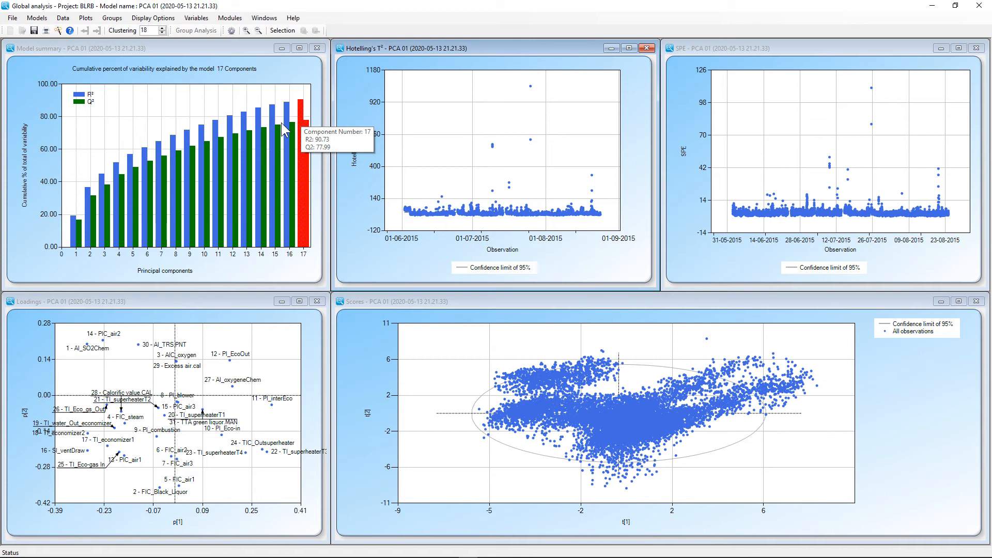
Step: Display the loadings and score trend of component 1, inspect its largest positive loading, and close both plots
click(76, 241)
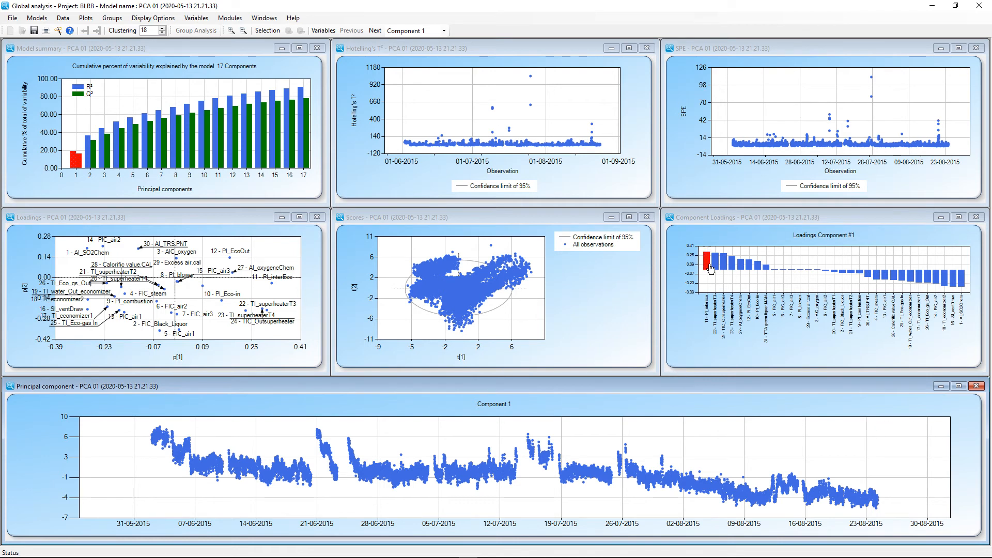
mouse_move(711, 269)
click(977, 220)
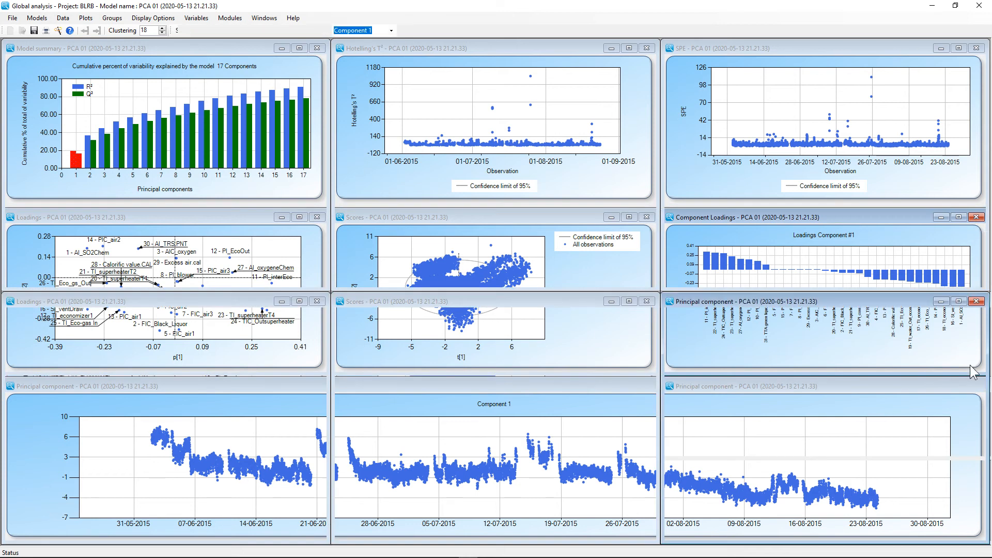
click(977, 301)
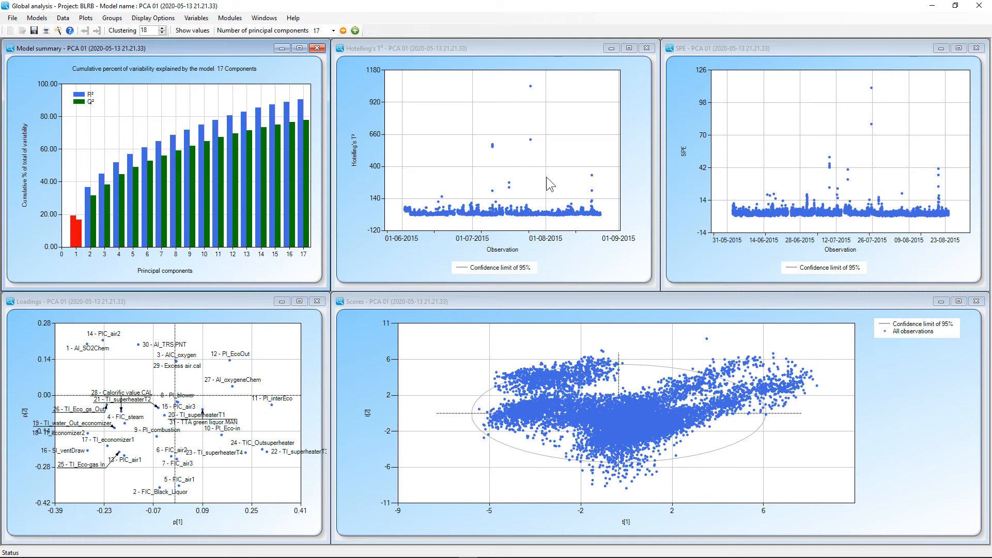
Step: Select the outlying high observations in the Hotelling's T² plot, exclude them into a new model, and save its model information
click(432, 208)
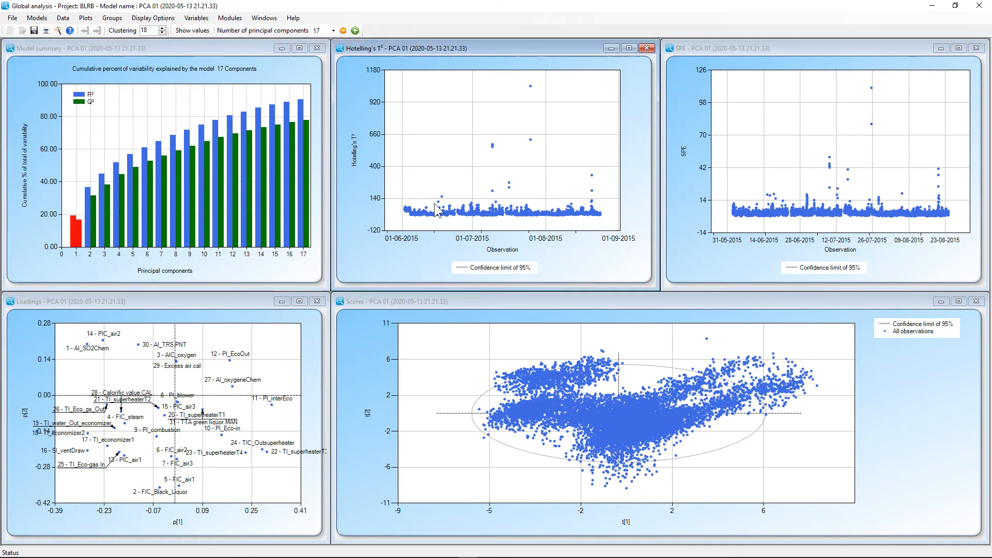
mouse_move(436, 205)
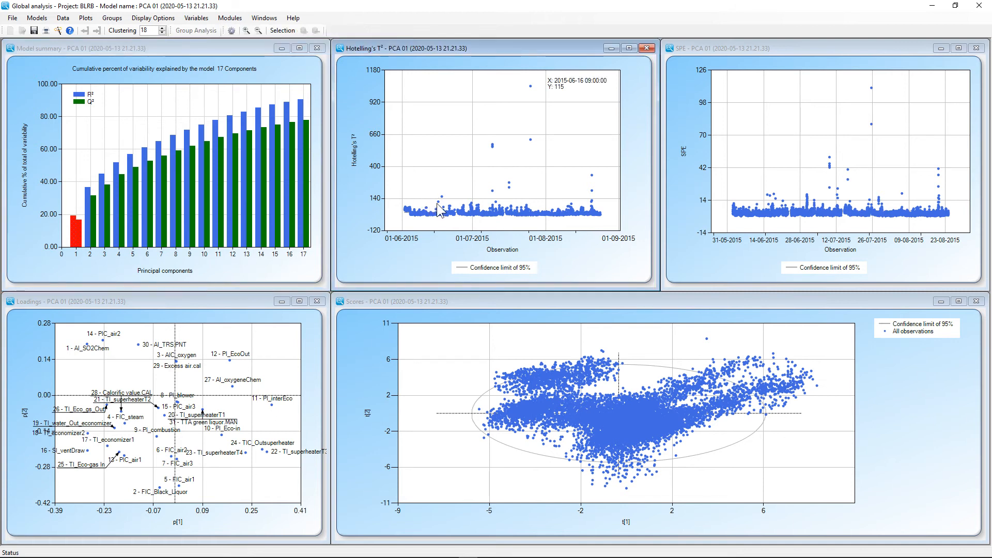
mouse_move(423, 204)
mouse_down()
mouse_move(394, 160)
mouse_move(470, 84)
mouse_move(541, 67)
mouse_up()
drag(593, 141, 610, 209)
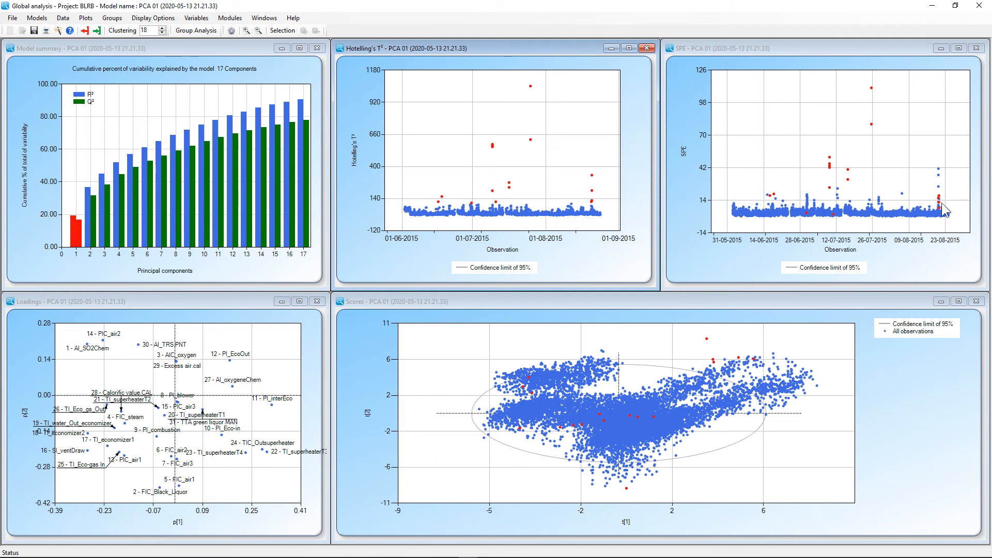
click(84, 31)
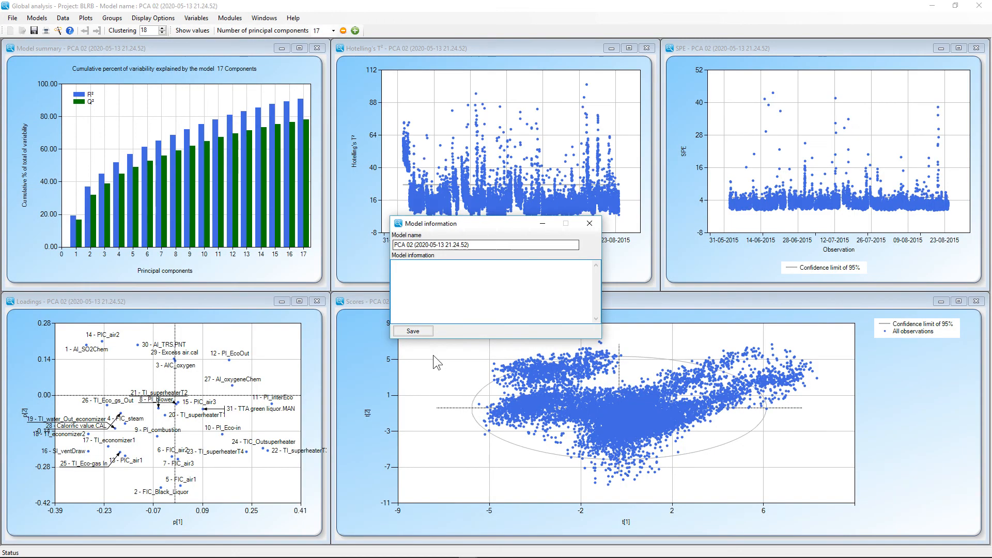
click(420, 333)
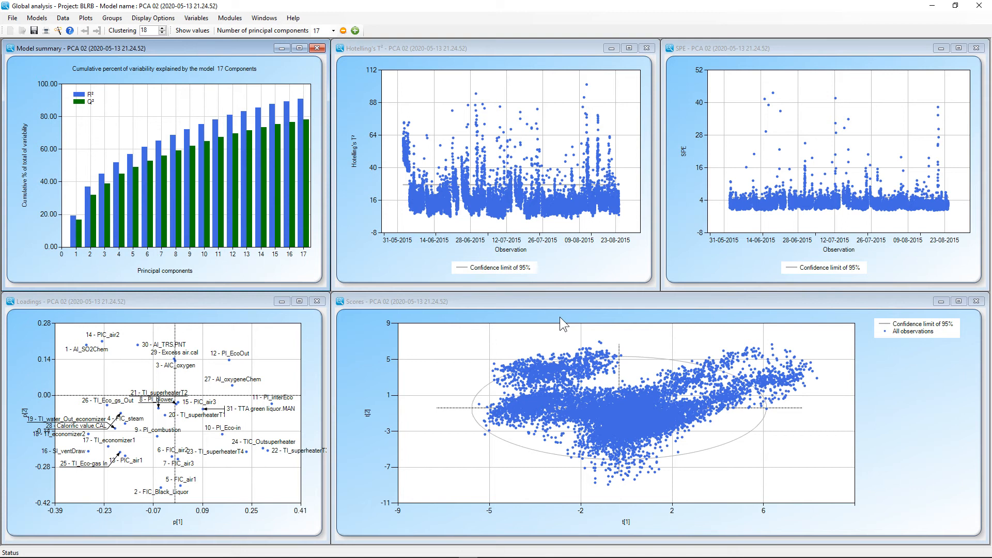
click(504, 139)
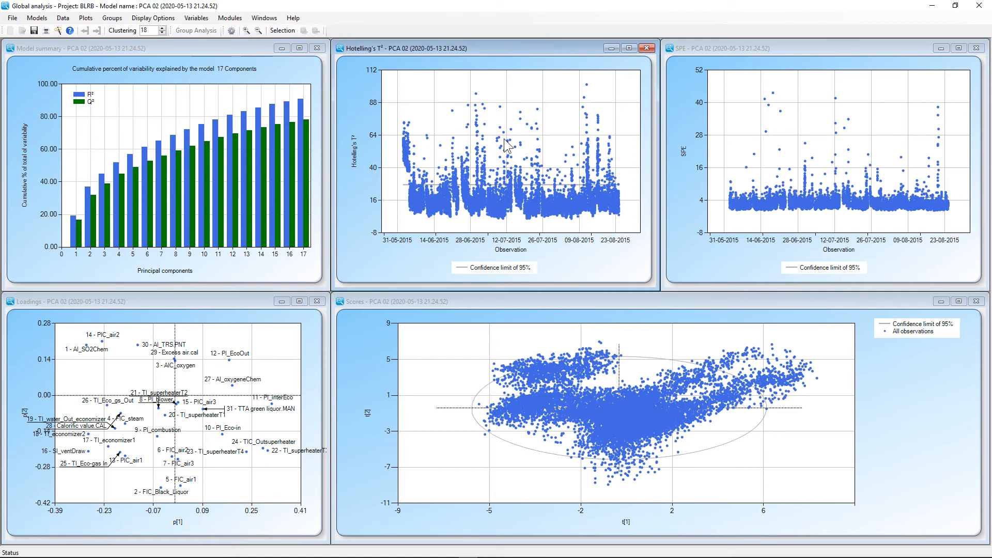
right_click(530, 149)
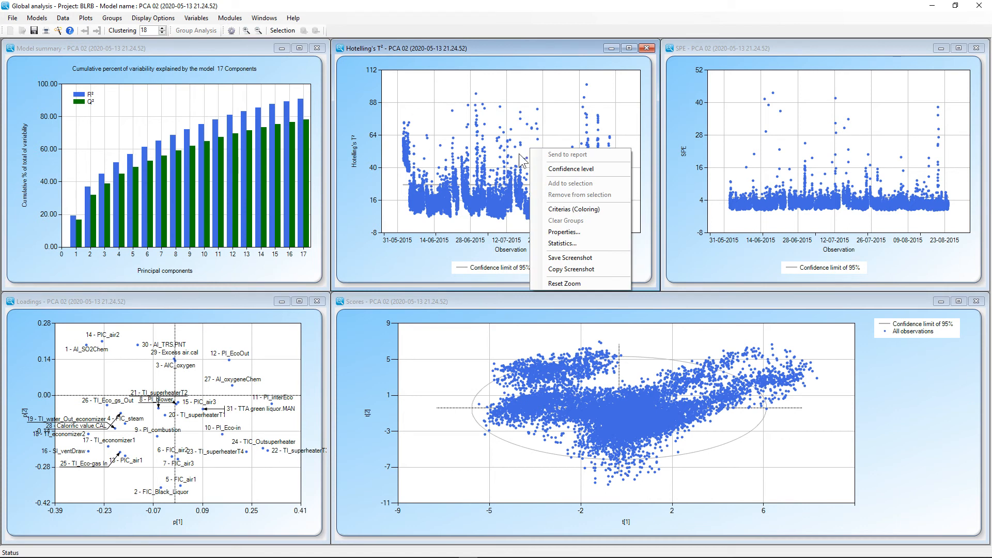
click(521, 161)
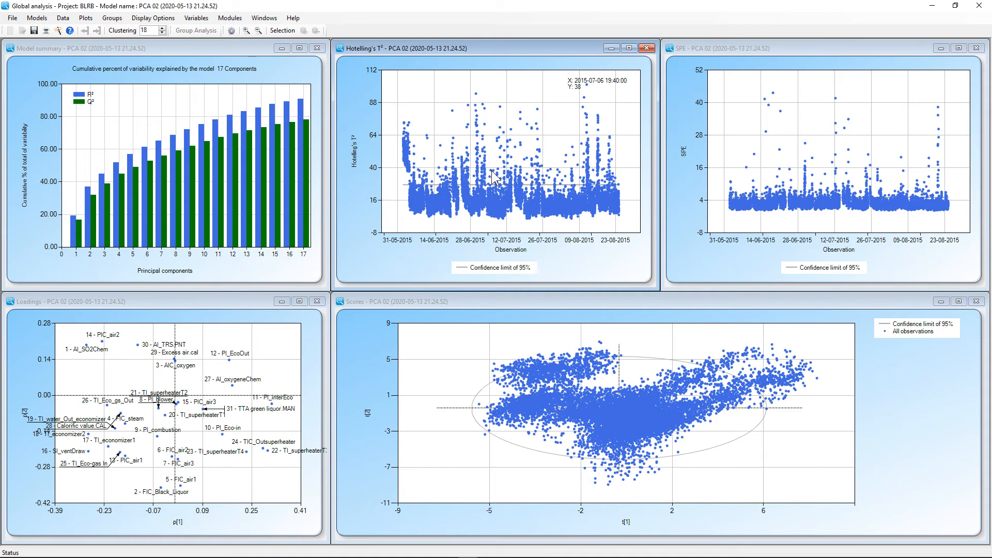
right_click(436, 121)
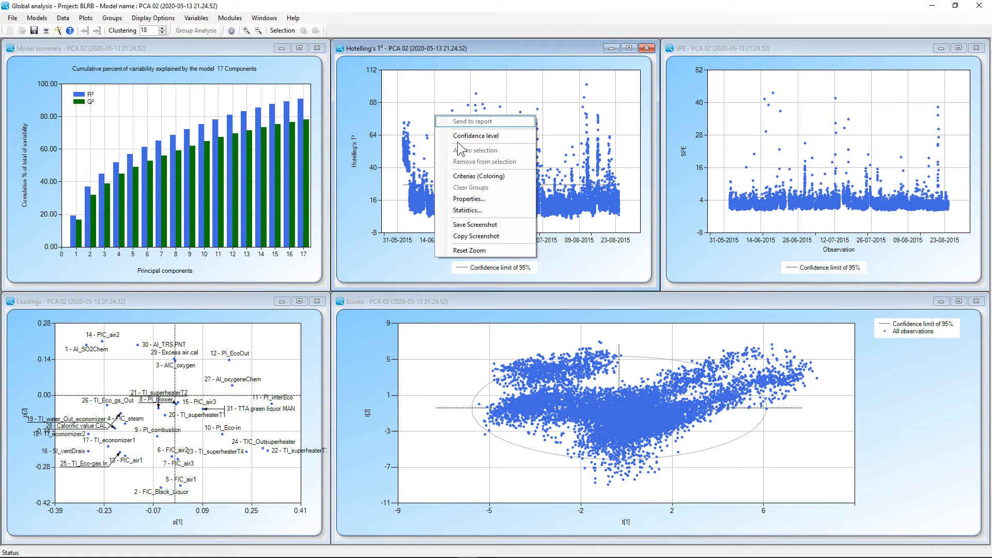
click(469, 178)
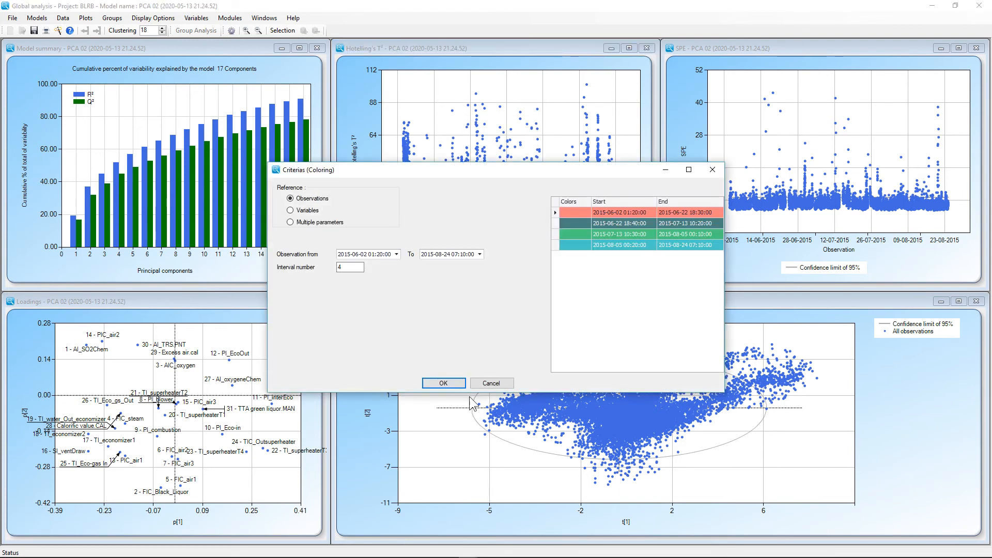
click(490, 384)
right_click(426, 135)
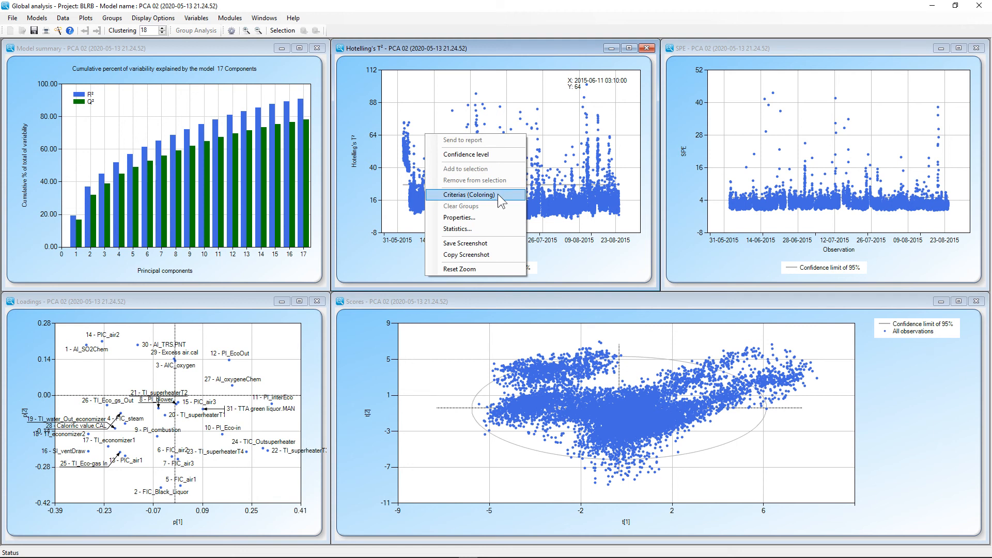
click(386, 163)
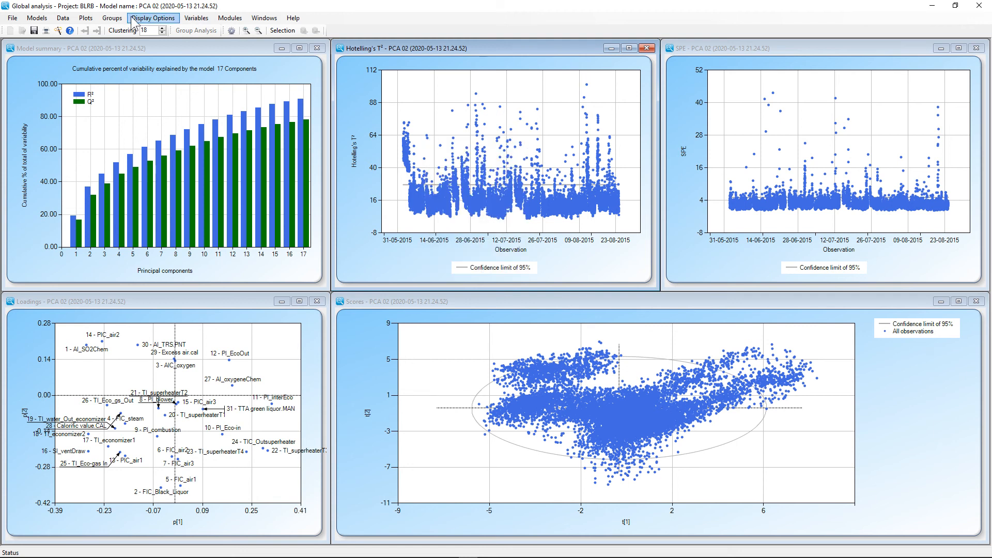
Step: Create groups with coloring criteria based on the variable AI_SO2Chem, ranging from 0 to 510, with 2 intervals
click(112, 18)
mouse_move(132, 31)
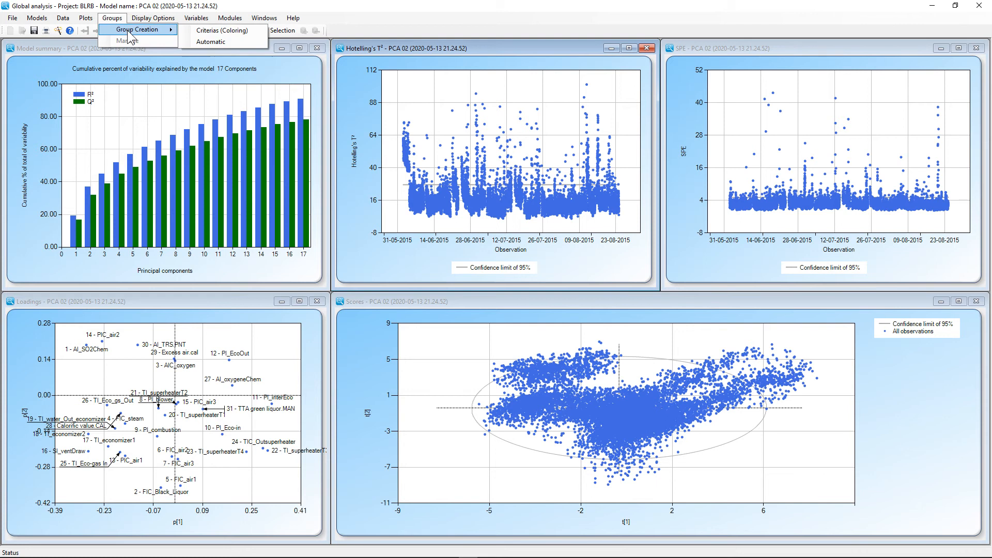
click(222, 33)
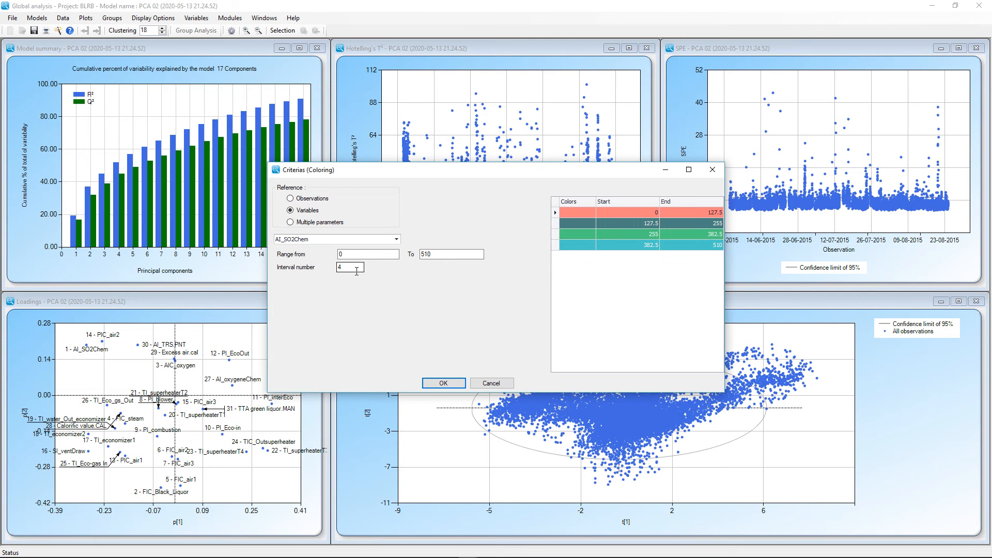
drag(356, 271, 295, 271)
text(2)
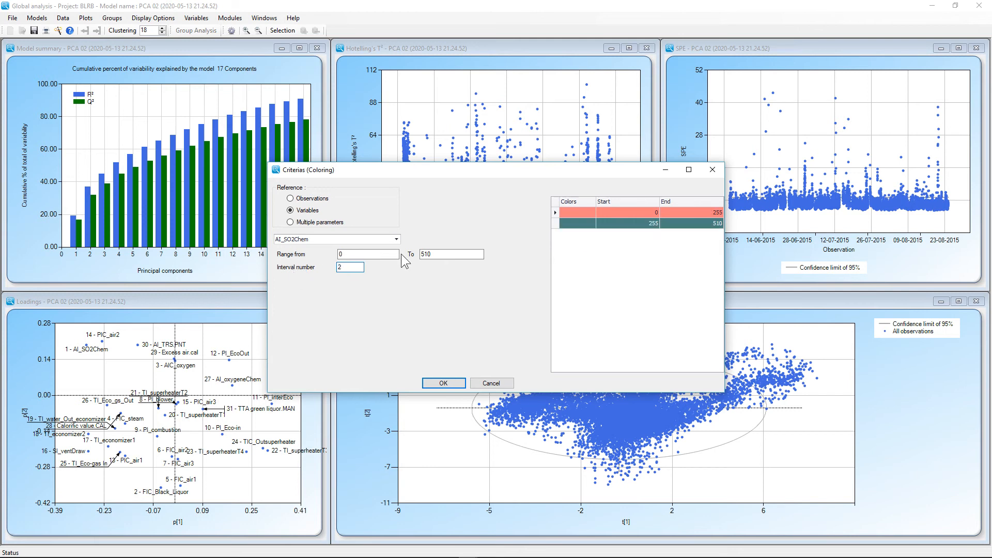
Step: Change the color of the 0–255 interval to green and apply the coloring criteria to the plots
click(568, 218)
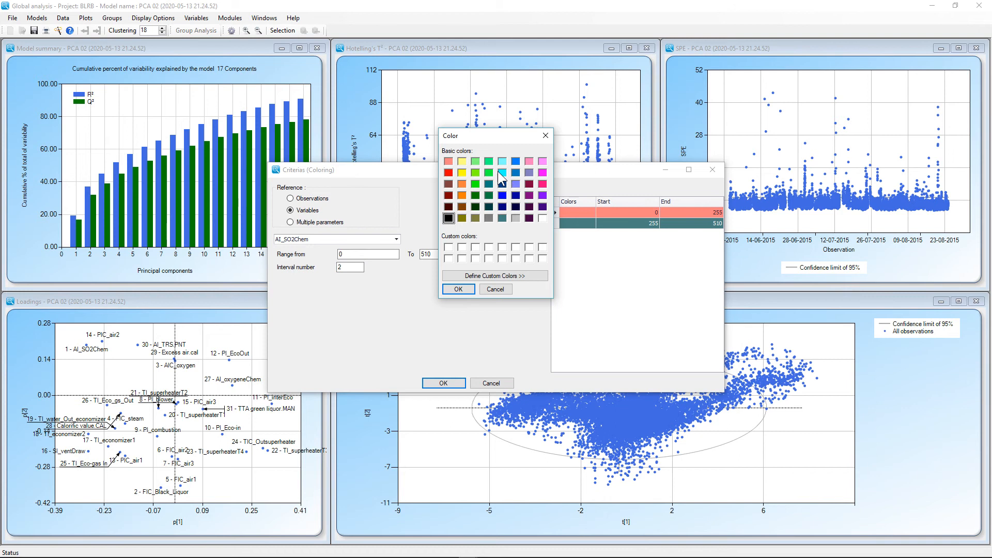
click(475, 183)
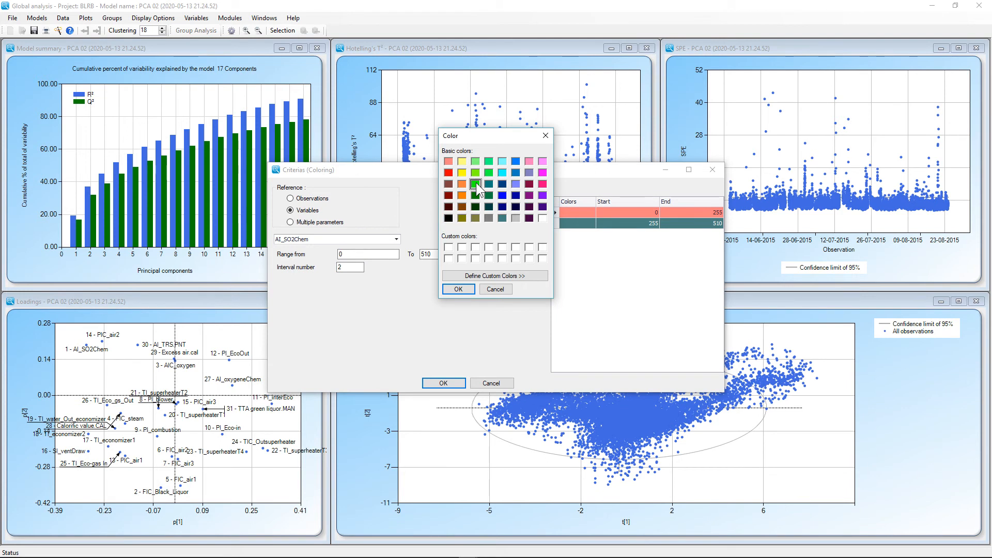
click(459, 288)
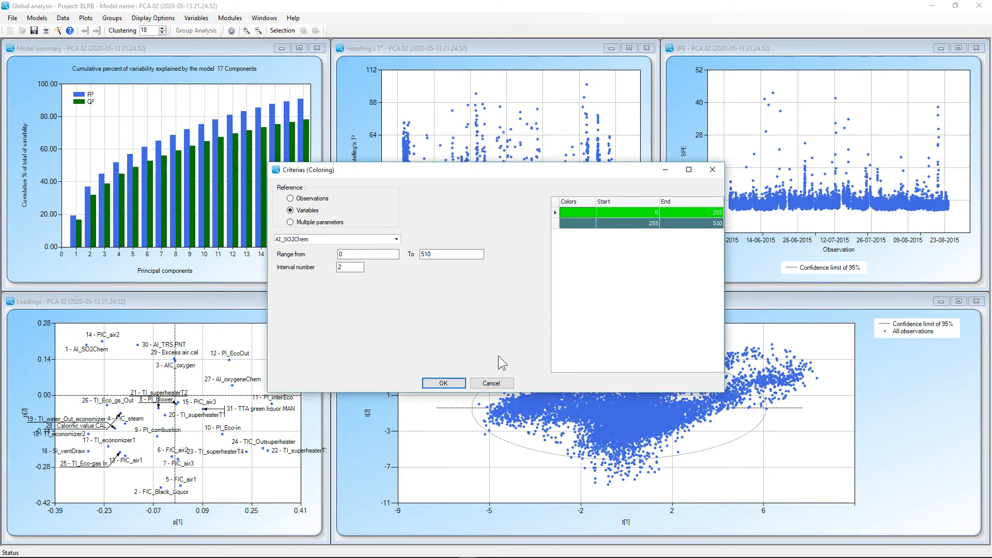
click(446, 383)
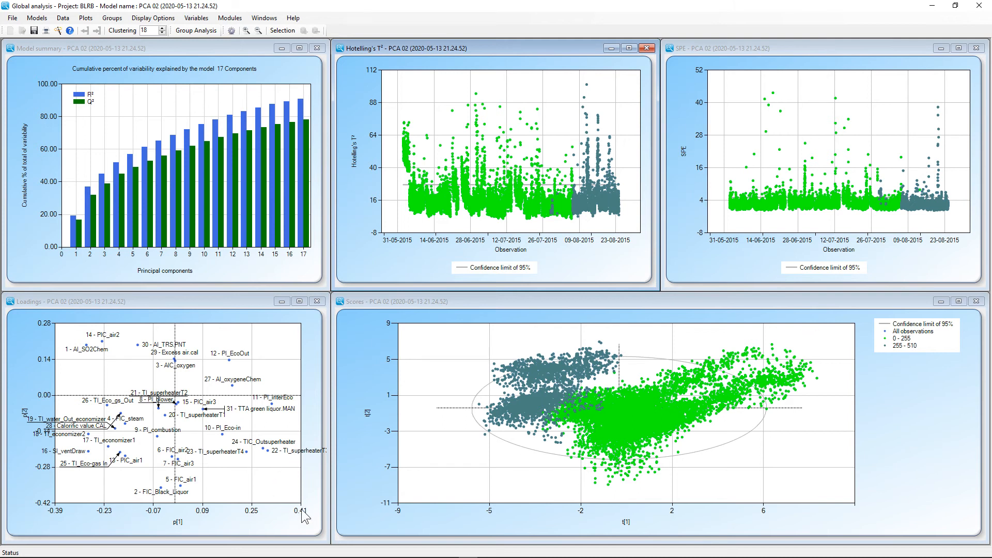
Step: Widen the Loadings plot window to spread out its variable labels, and bring the Scores plot back to the front
drag(329, 524, 407, 525)
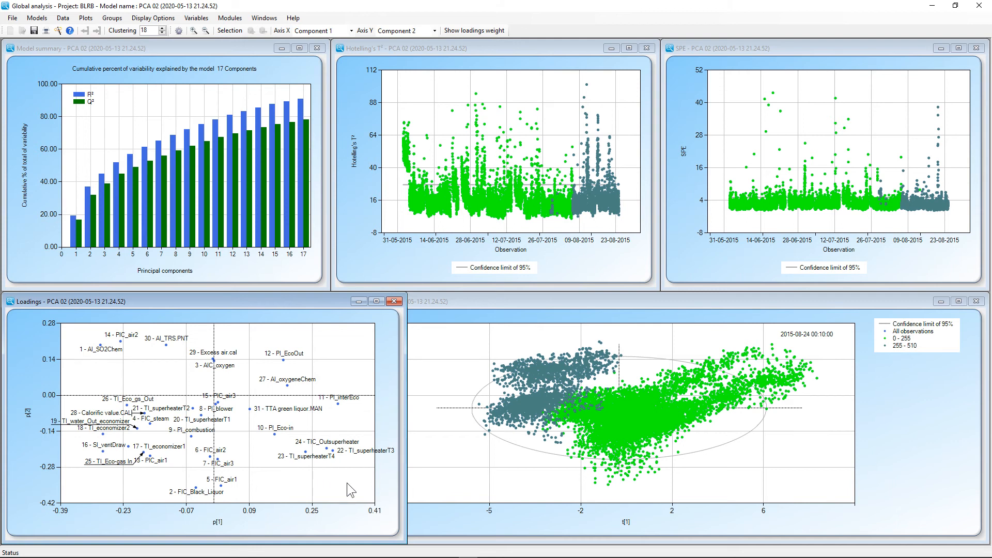
click(628, 305)
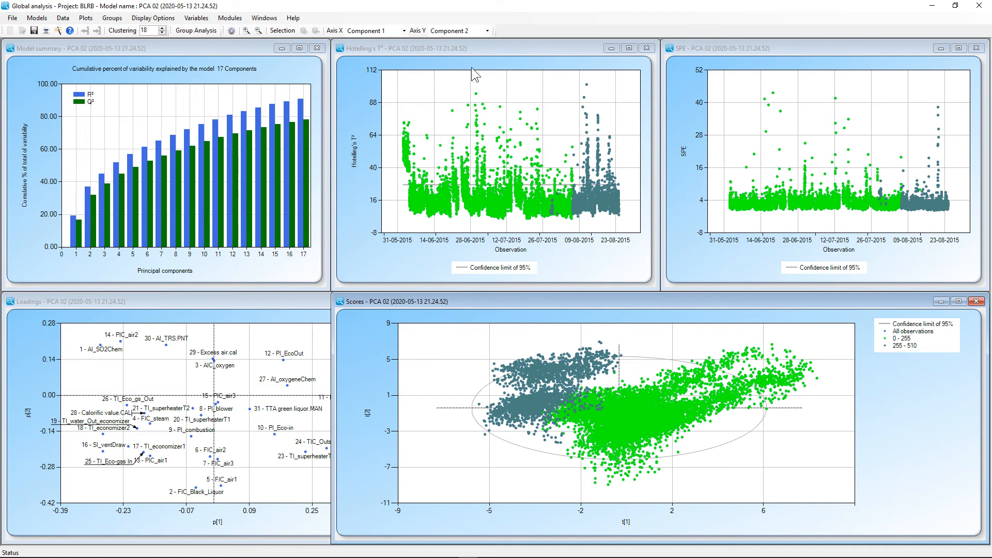
Step: Compare the 0–255 and 255–510 groups with Group Analysis, generating their contributions to T2, SPE and Scores
click(482, 49)
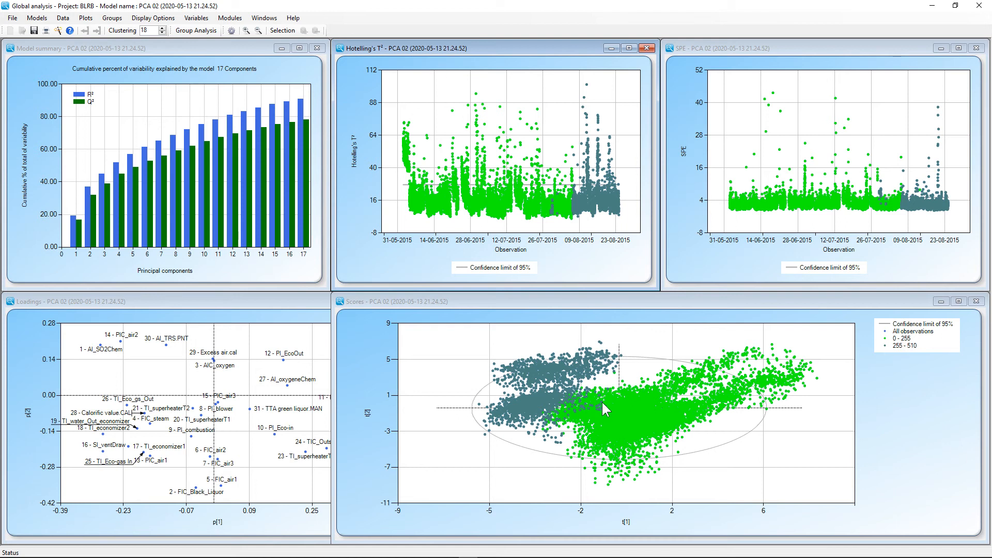
click(195, 30)
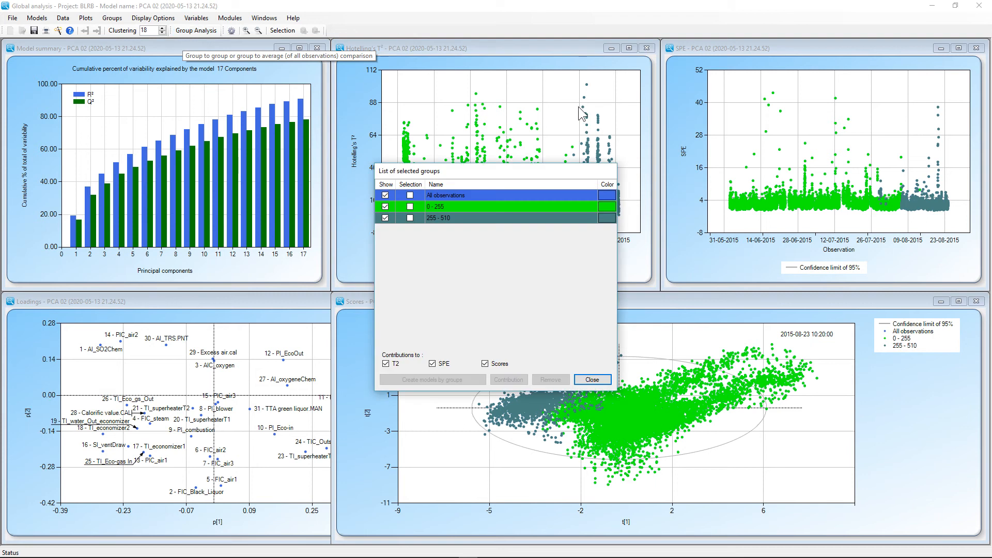
click(410, 207)
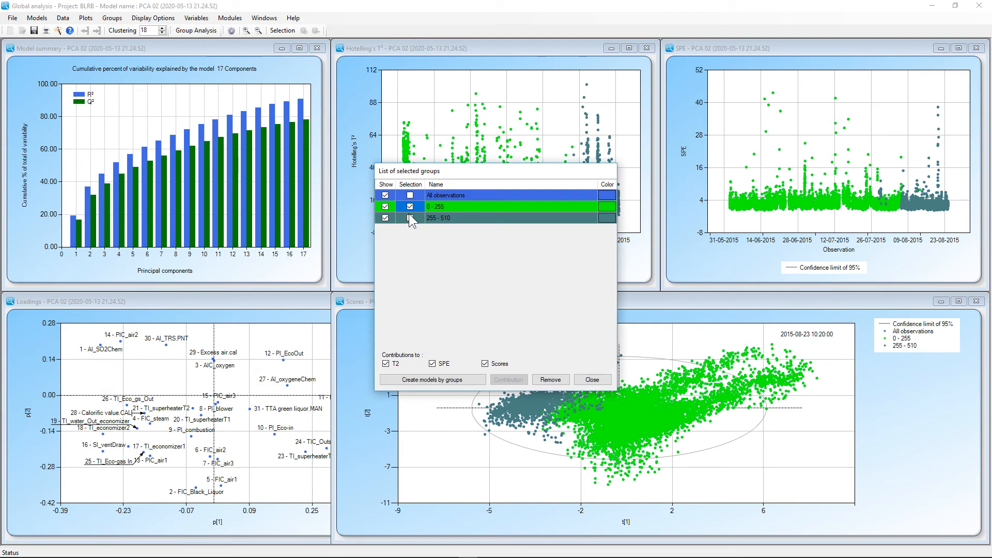
click(410, 218)
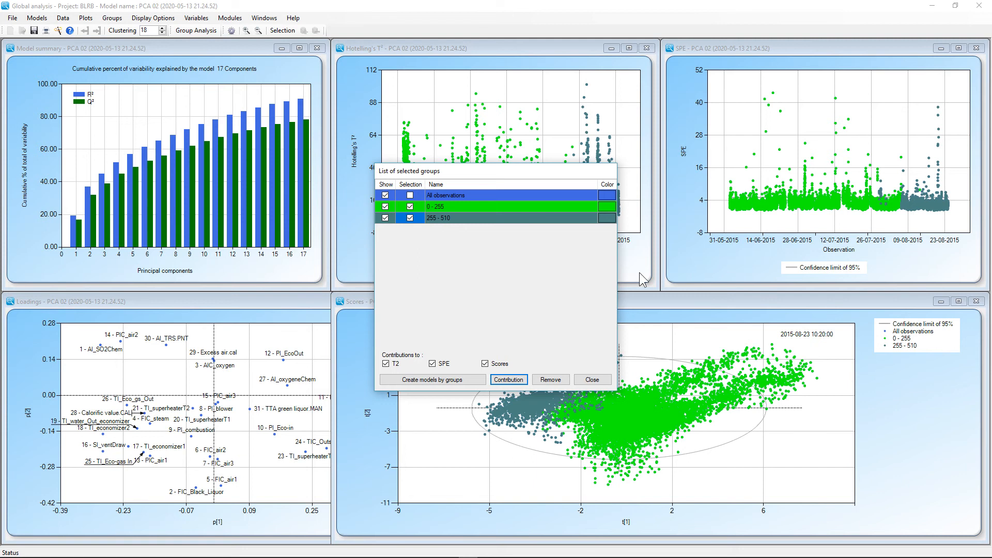
click(509, 380)
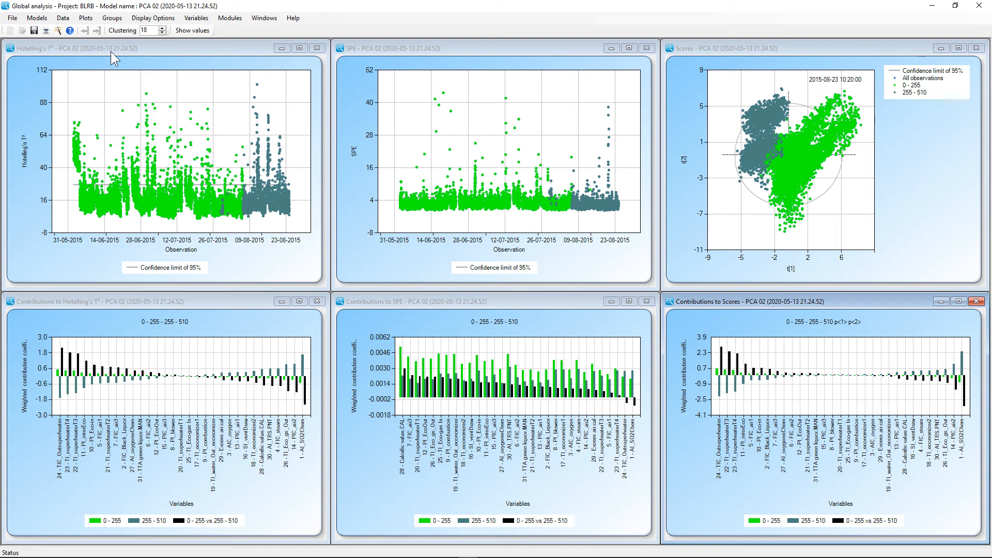
Step: Move the Contributions to Hotelling's T² plot over the upper plots and enlarge it in width and height
click(126, 299)
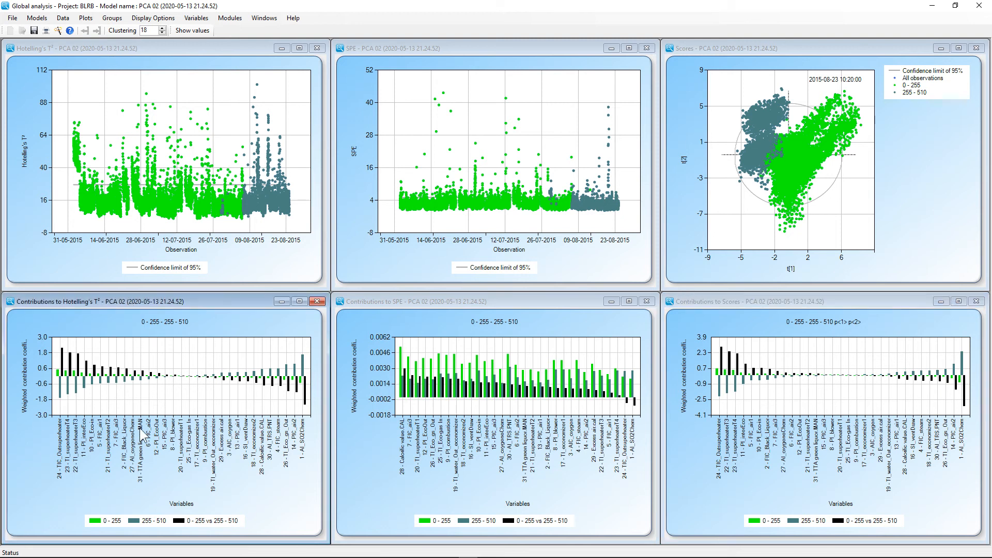
click(538, 301)
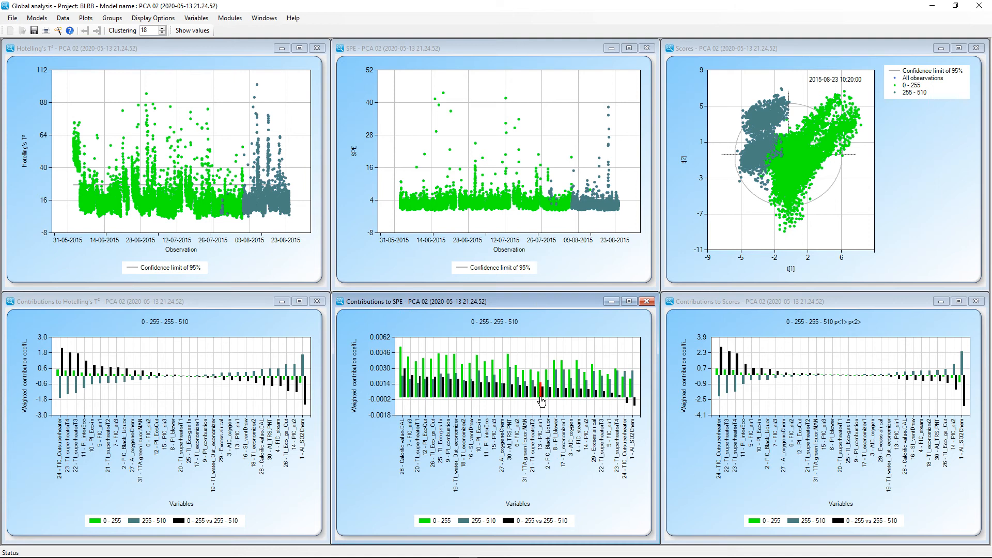
click(807, 304)
drag(228, 302, 271, 79)
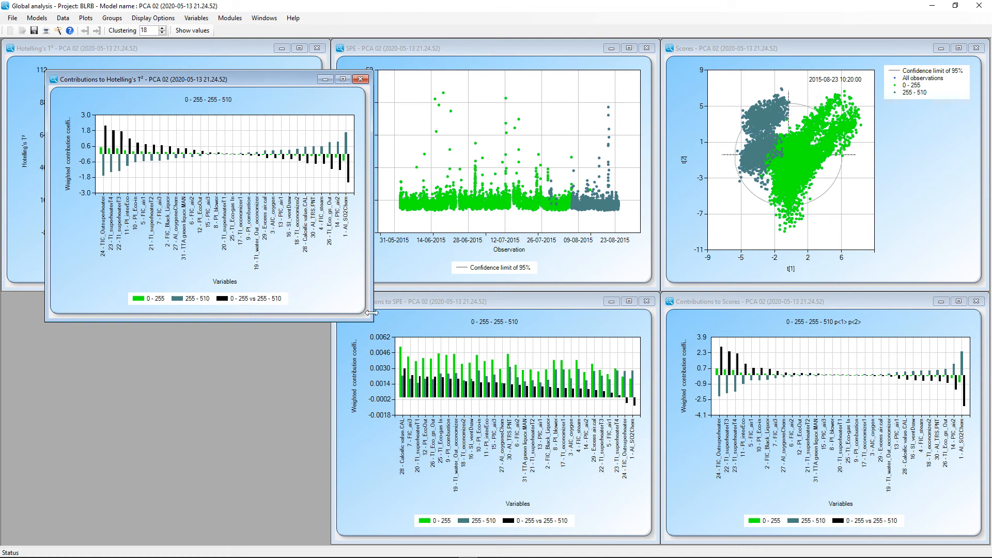
drag(372, 314, 821, 311)
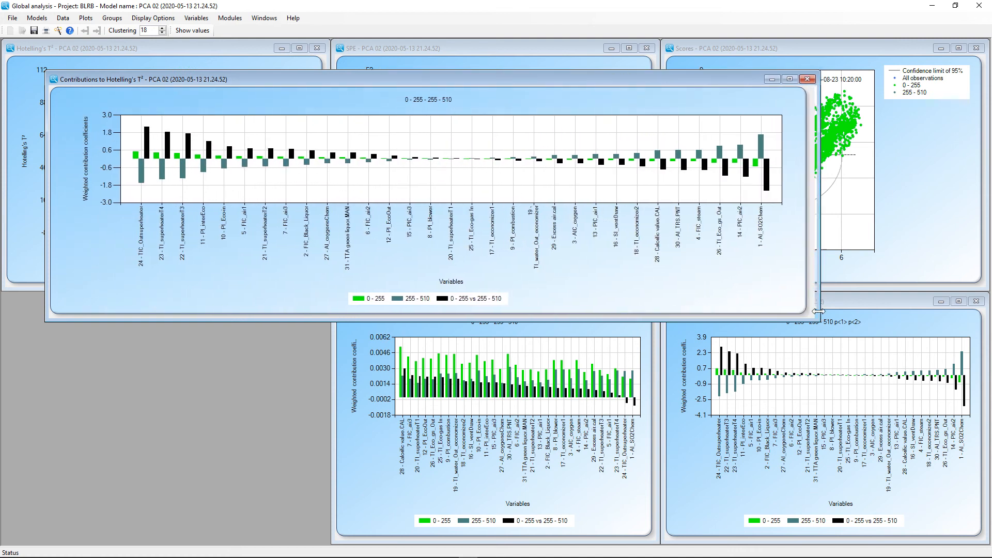
drag(736, 322, 736, 427)
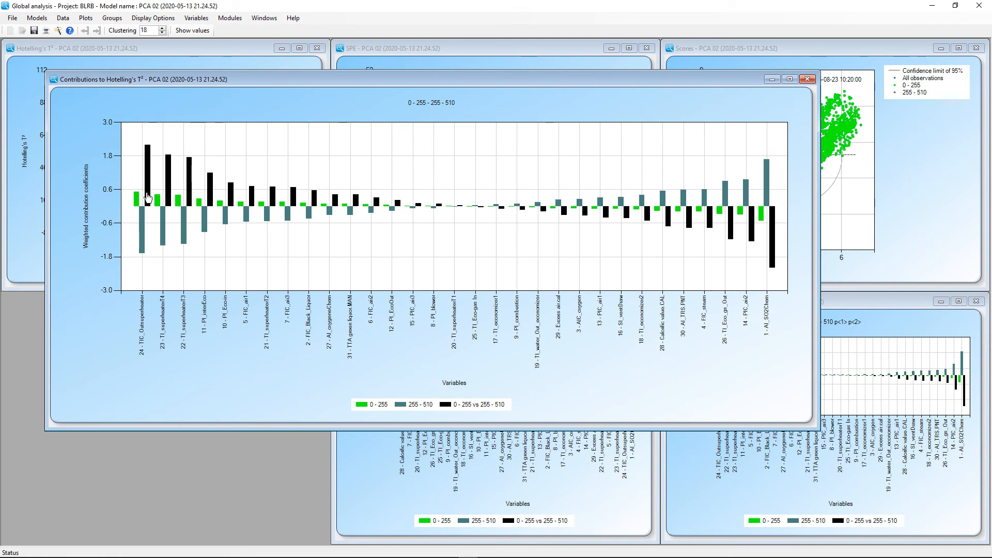
Step: Plot TIC_Outsuperheater over time from its 255–510 contribution bar and make the variable plot taller
mouse_move(137, 201)
mouse_move(142, 255)
mouse_move(768, 194)
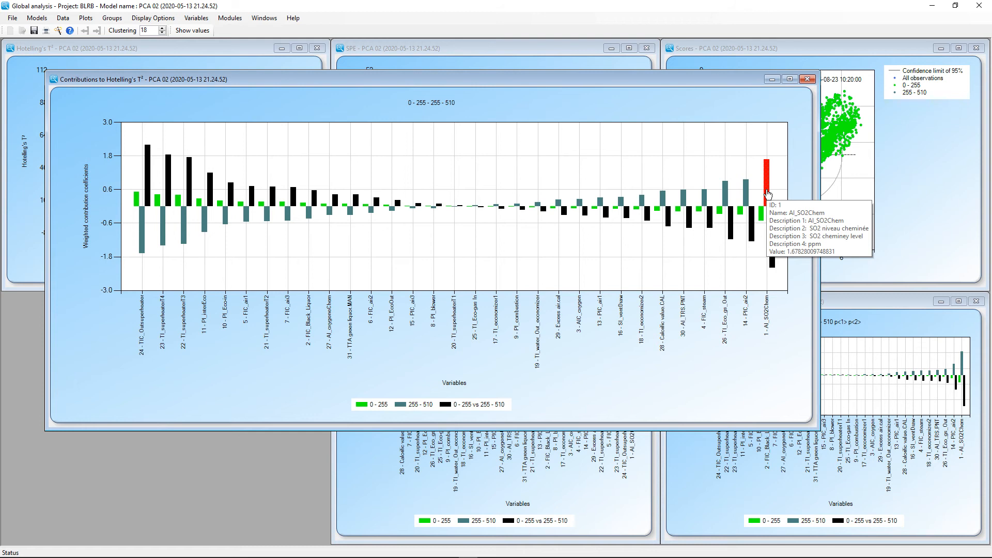
mouse_move(762, 217)
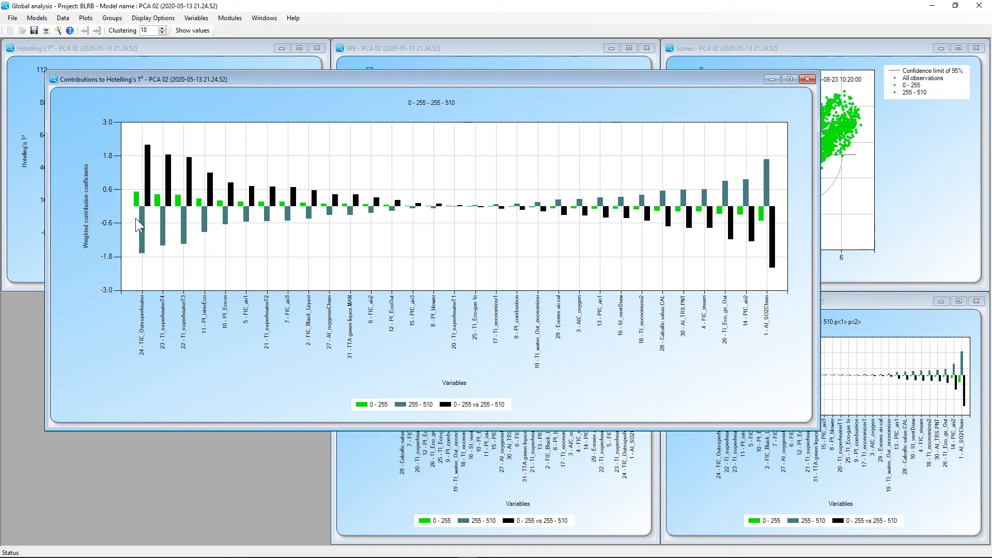
mouse_move(142, 233)
double_click(142, 239)
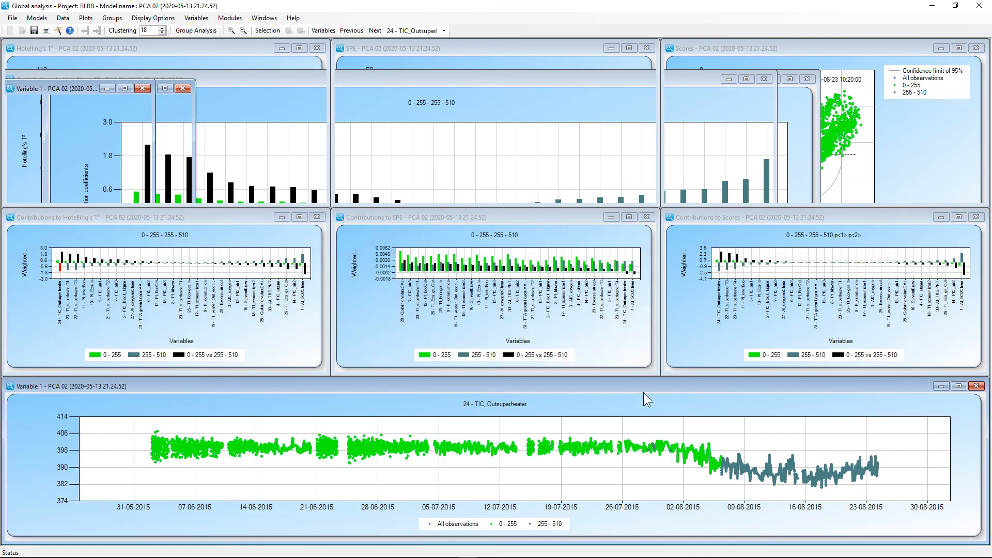
drag(604, 379, 623, 190)
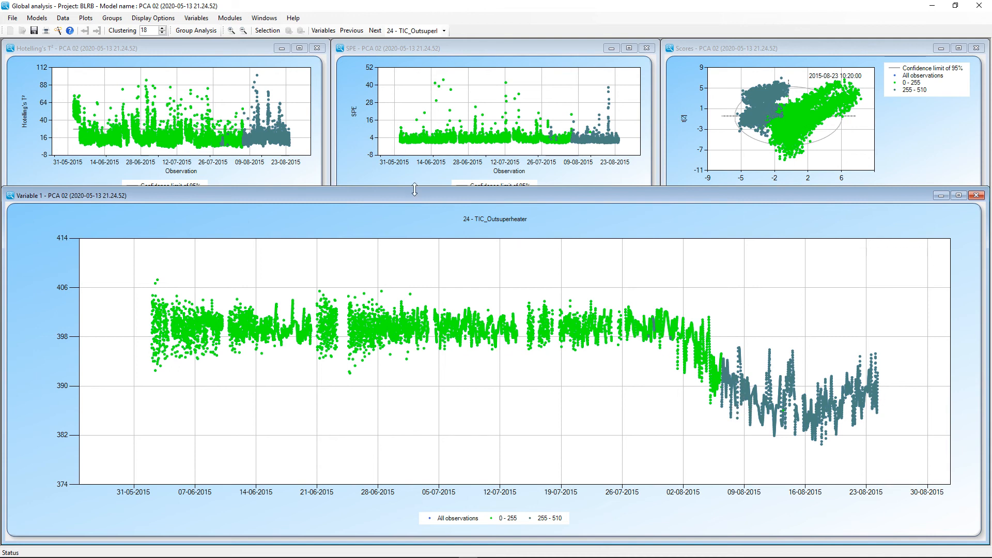
drag(361, 190, 328, 281)
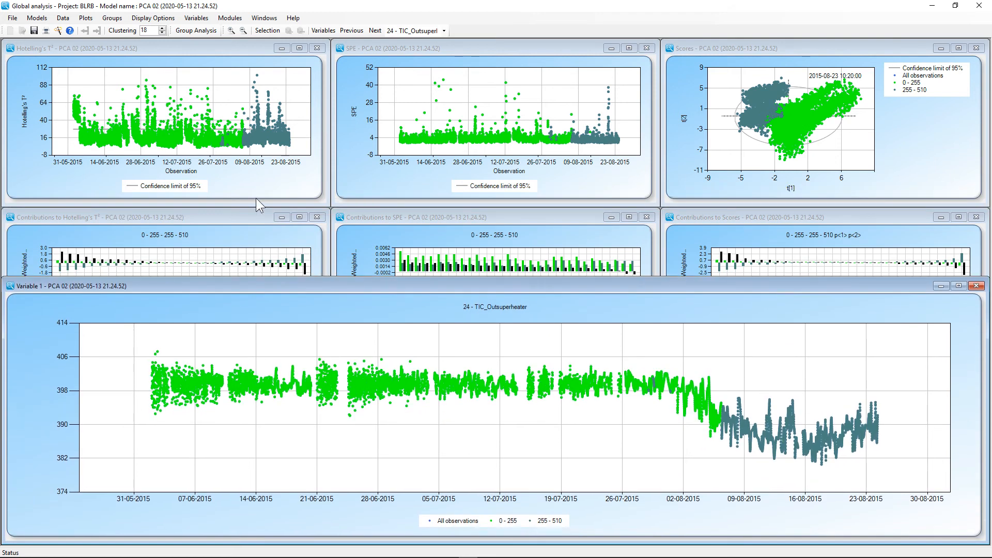
Step: Place the Contributions to Hotelling's T² plot above the variable plot and enlarge it to fill the space
drag(232, 213, 336, 60)
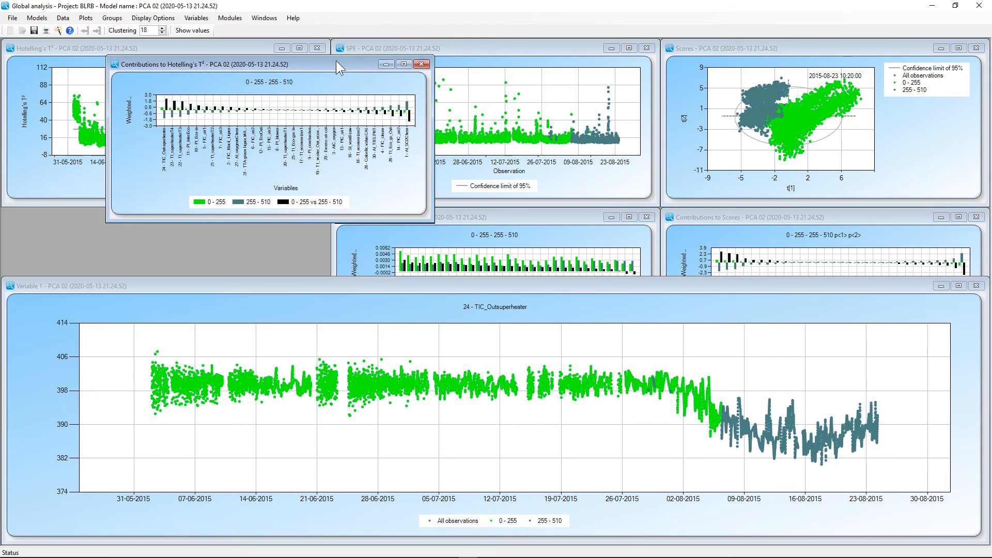
drag(435, 135, 719, 135)
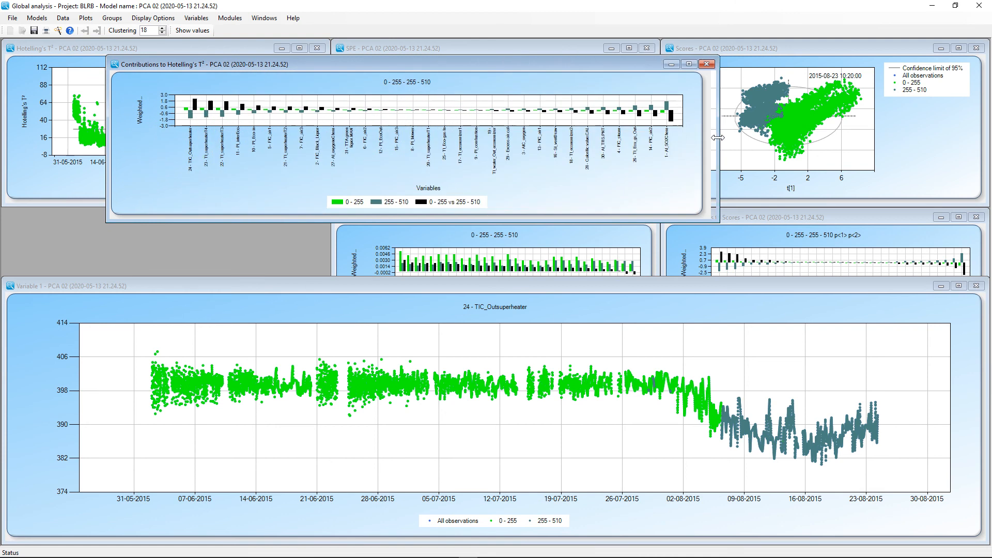
drag(495, 218, 496, 279)
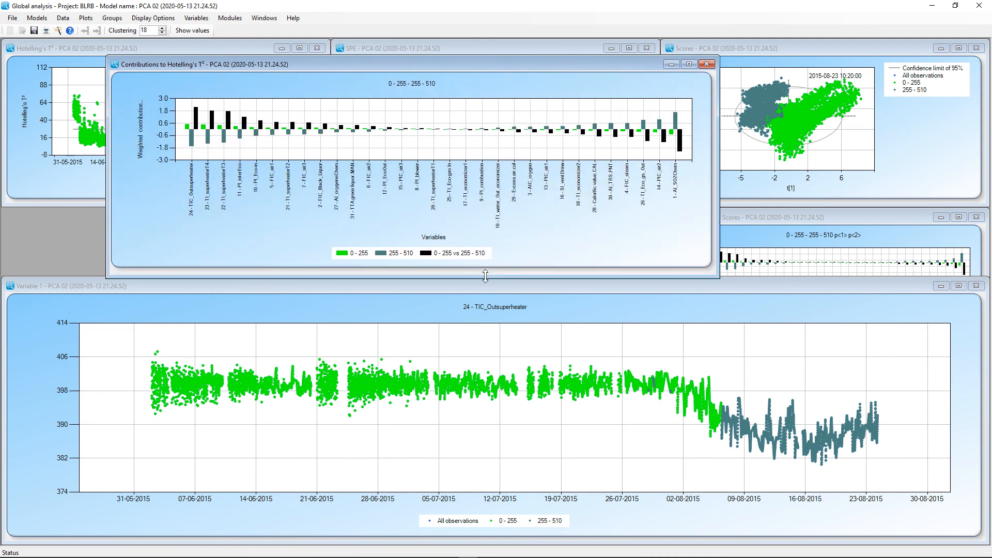
Step: Plot TI_superheaterT4, TI_superheaterT3 and PIC_air2 over time in turn from their contribution bars, adjusting the variable plot's height
click(209, 146)
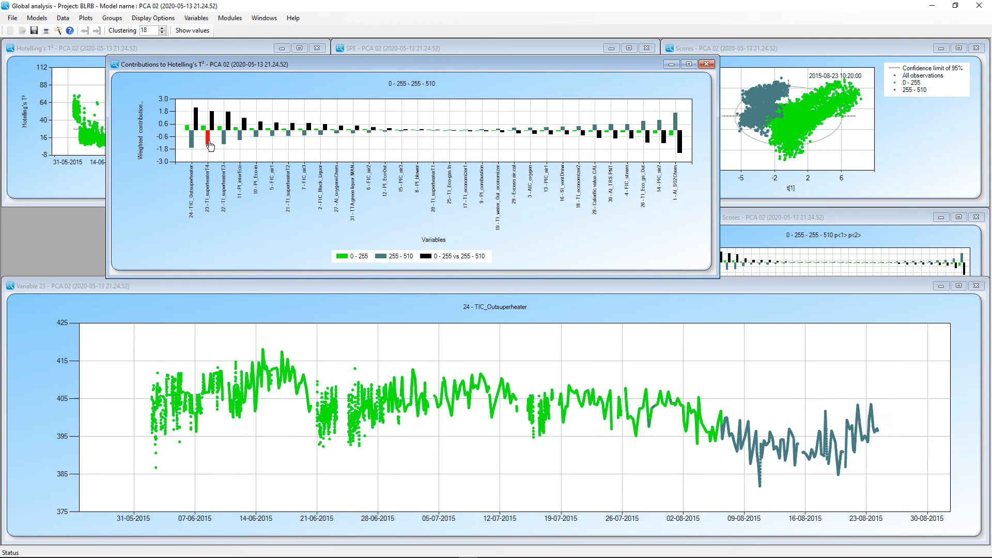
drag(740, 280, 728, 262)
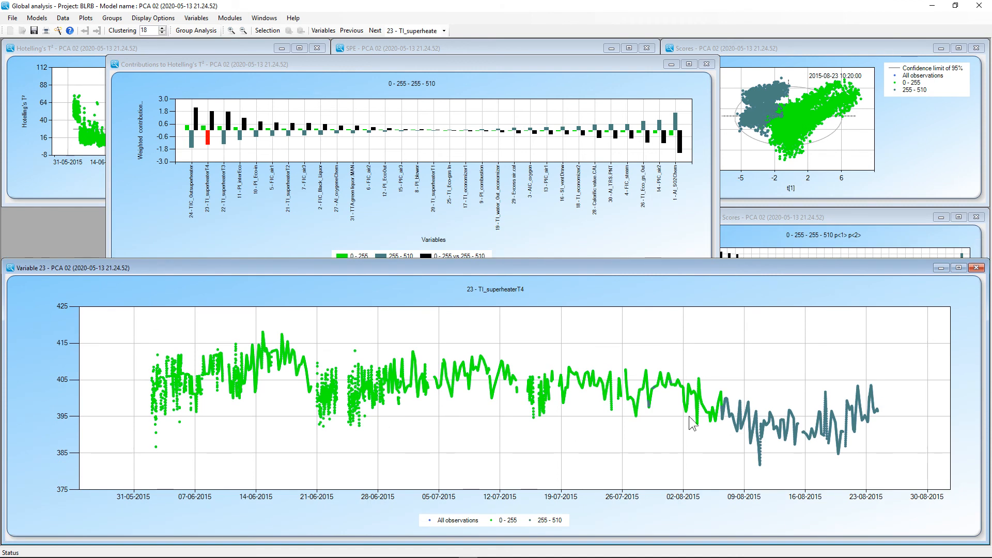
click(223, 138)
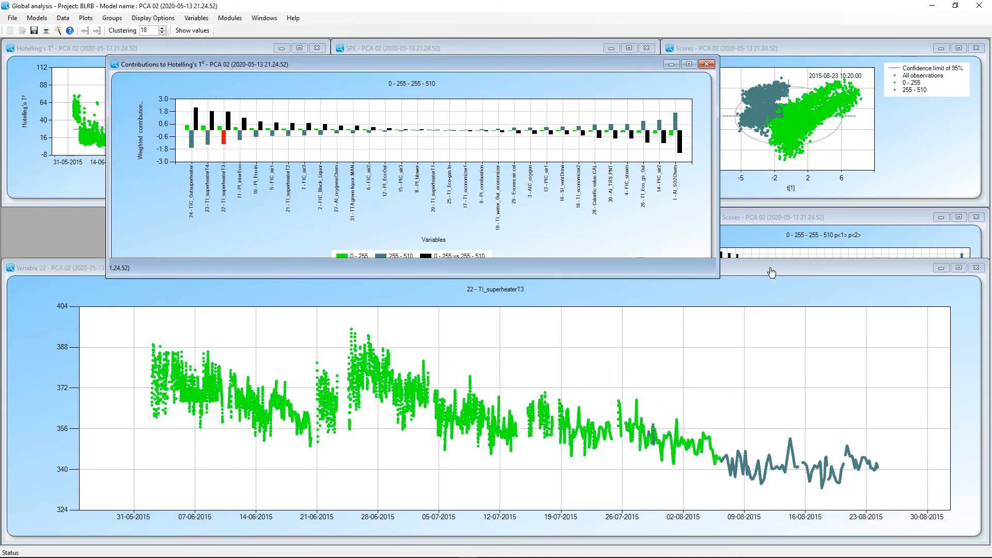
click(771, 267)
drag(769, 256, 757, 280)
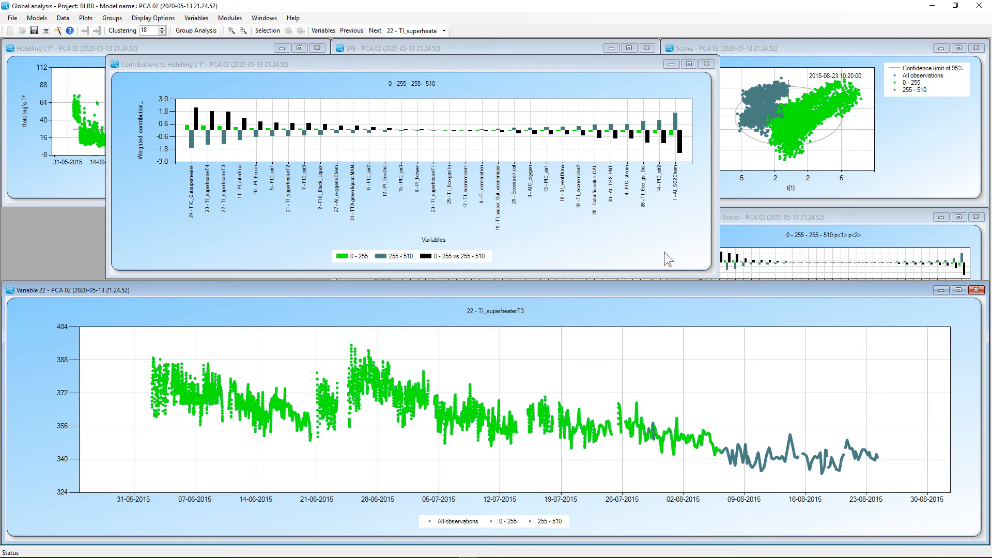
click(662, 132)
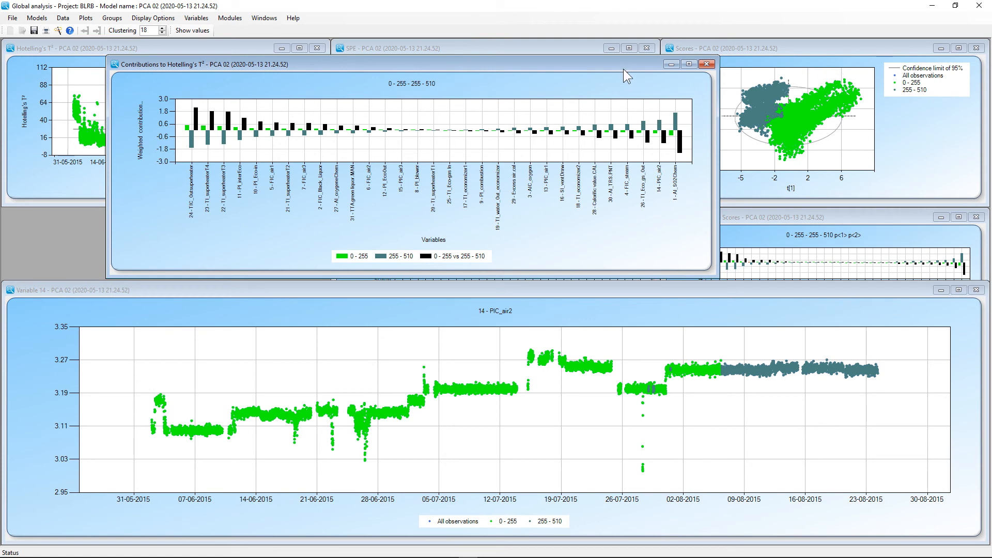
Step: Move the Contributions to Hotelling's T² window clear of the Hotelling's T², SPE and Scores plots
drag(623, 67, 699, 166)
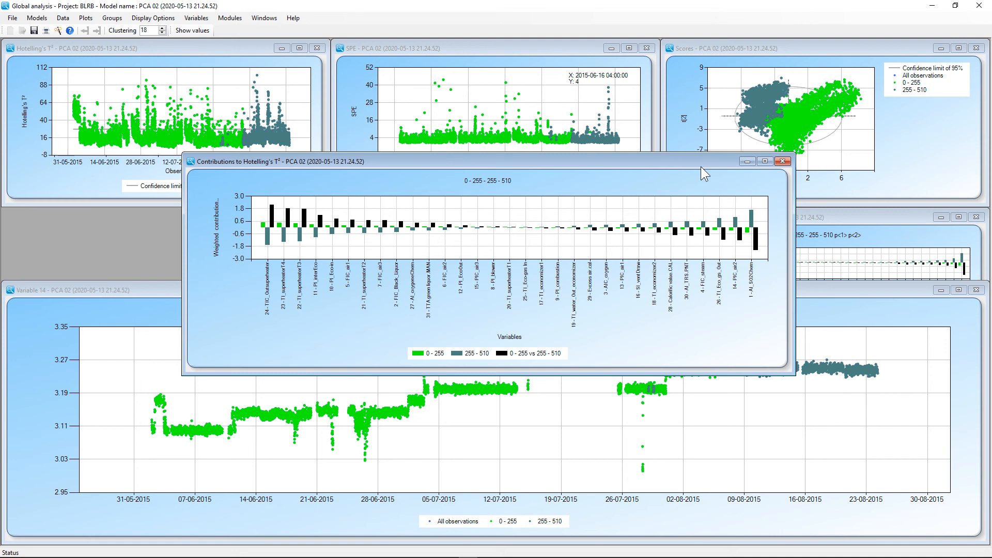
drag(698, 165, 640, 254)
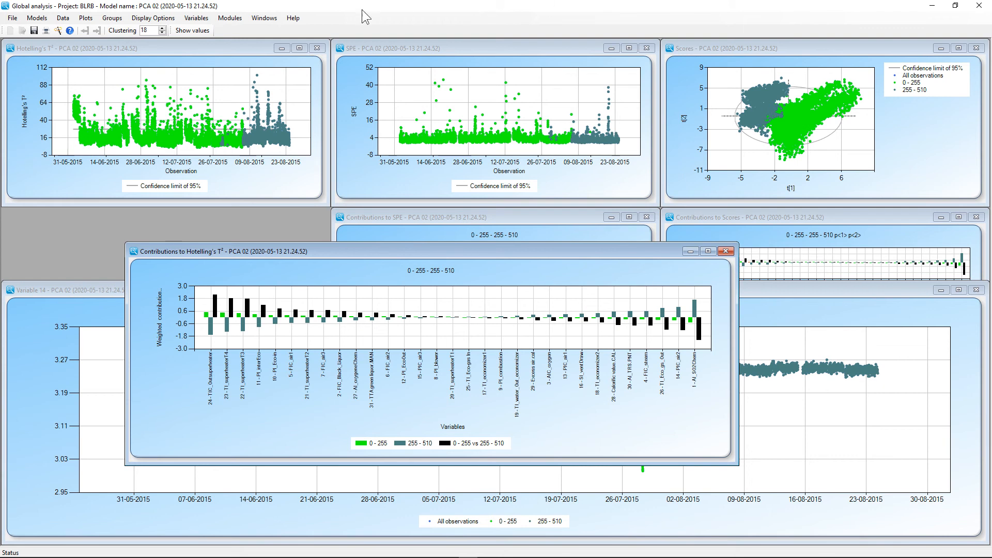
Step: Close Global Analysis and launch the Predictive Modelling module for the BLRB project
click(231, 19)
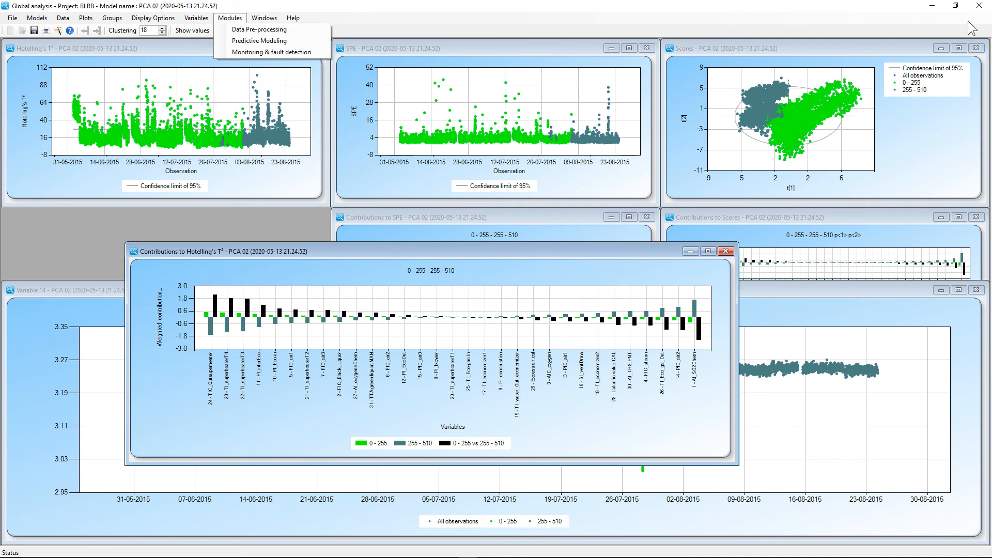
click(871, 22)
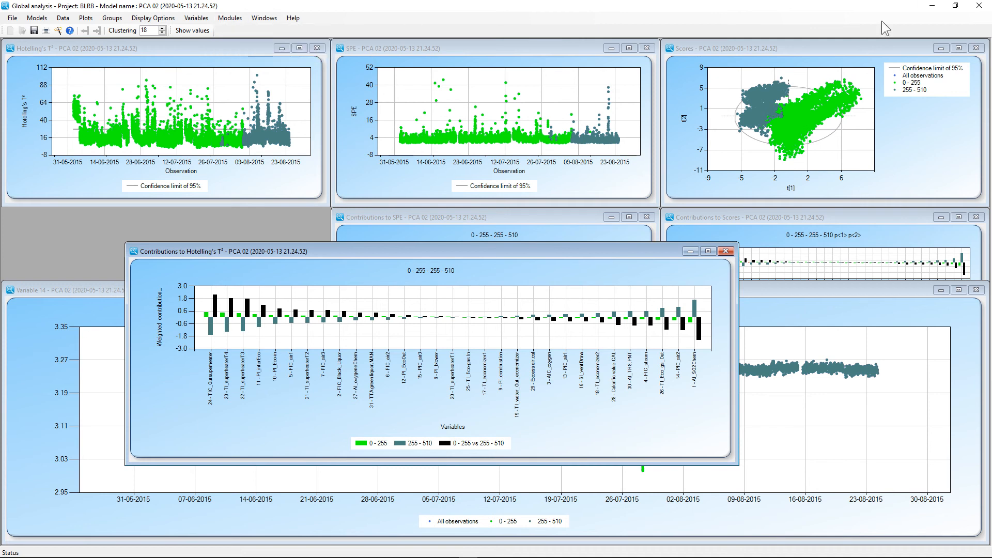
click(981, 6)
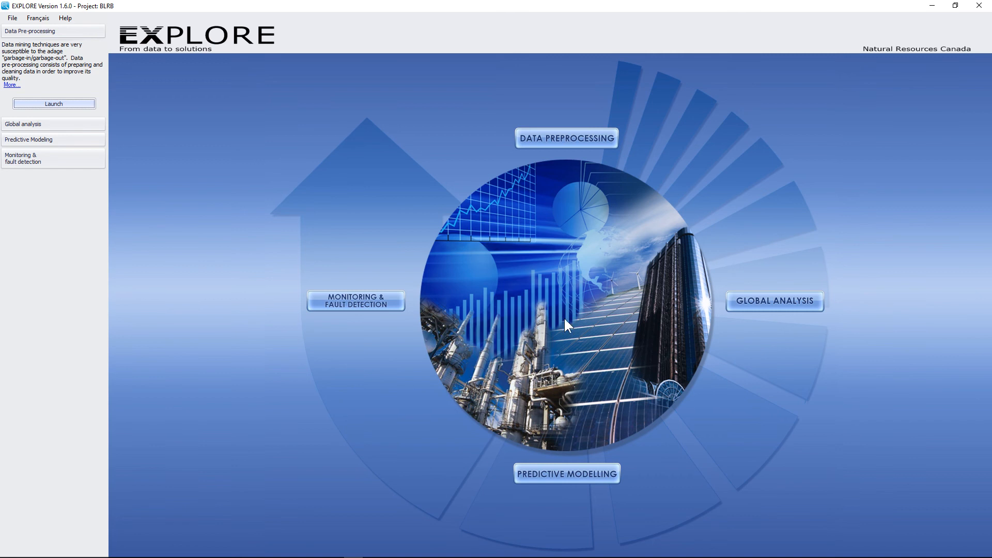
click(583, 474)
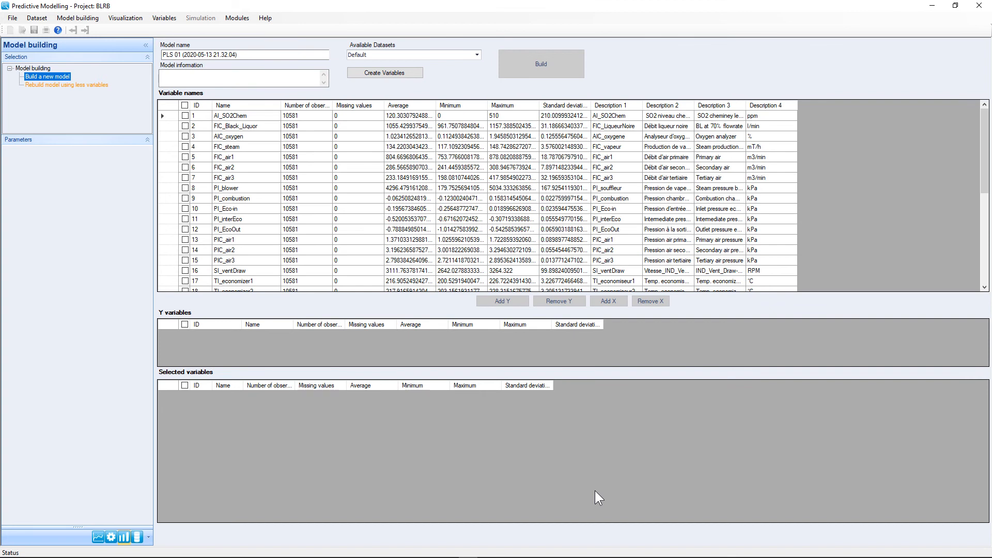
Step: Add AI_SO2Chem as the Y variable in the Default dataset and select all remaining variables
click(185, 116)
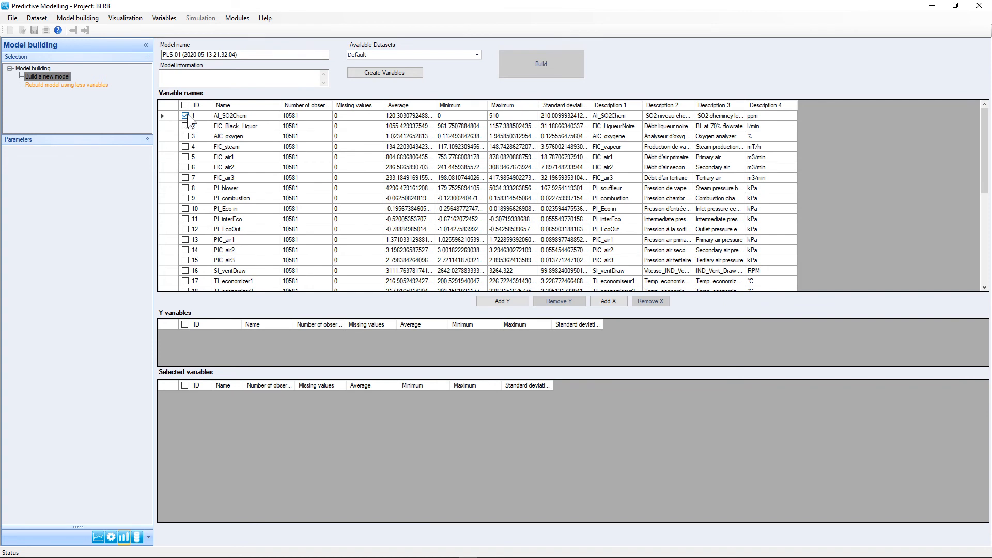
click(505, 301)
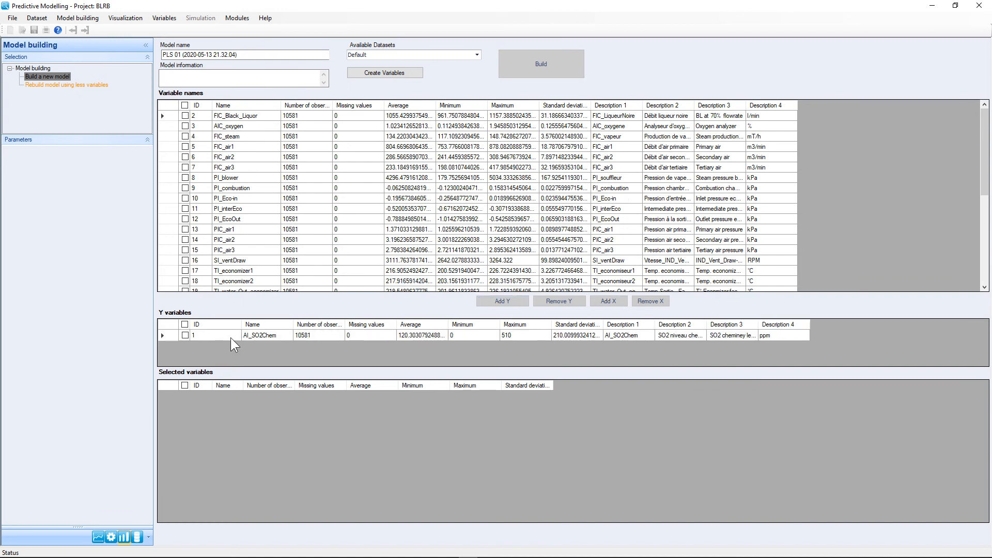
click(185, 106)
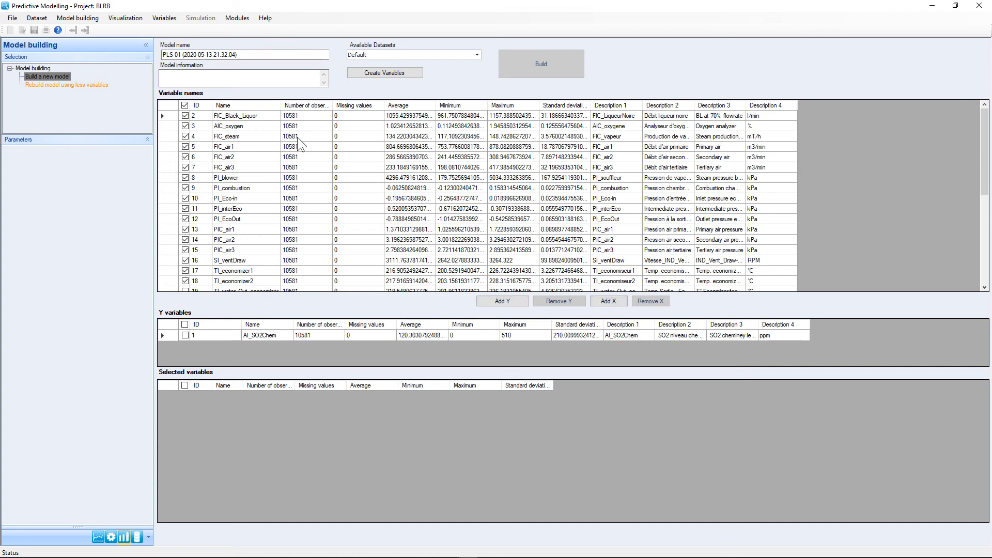
Step: Choose the PCA 02 dataset as the source for the new PLS model
click(475, 56)
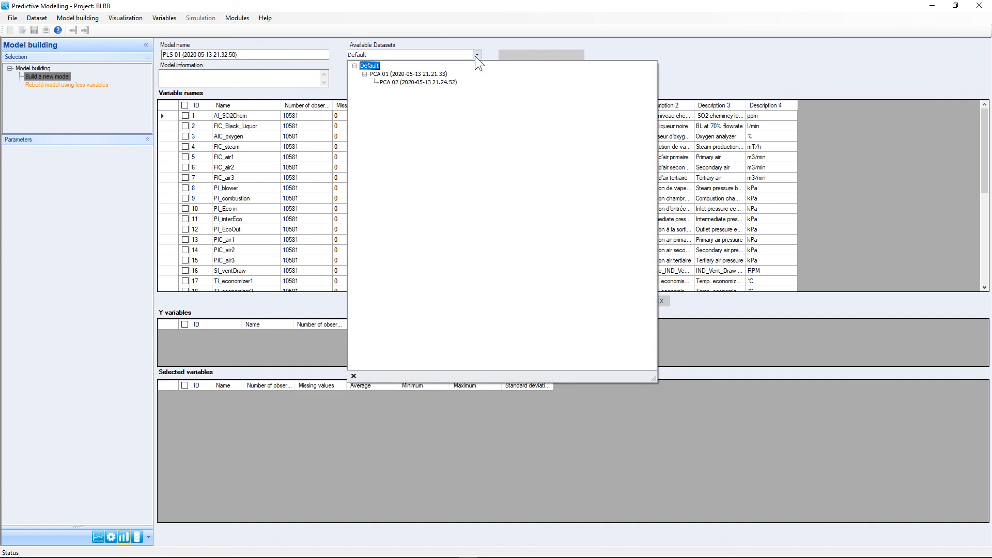
click(414, 82)
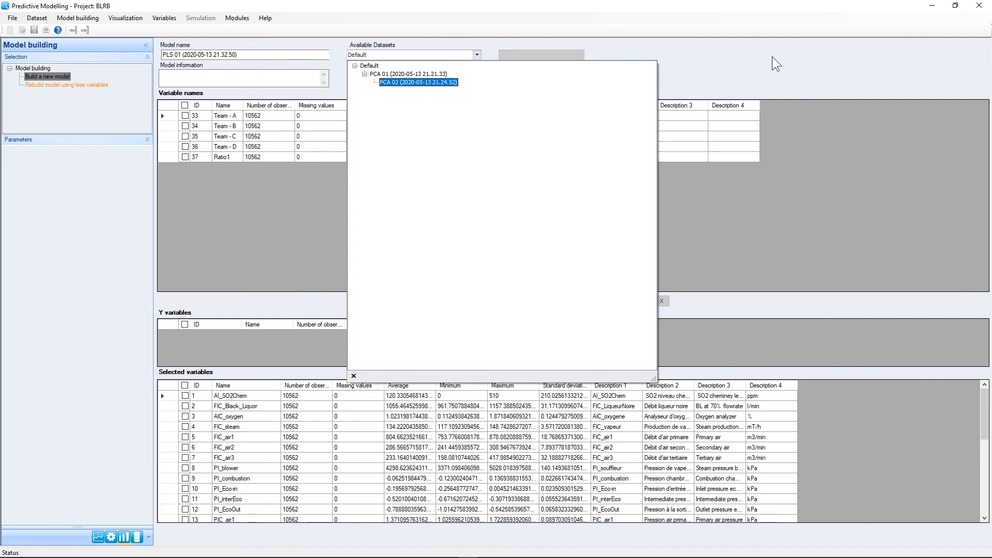
click(771, 58)
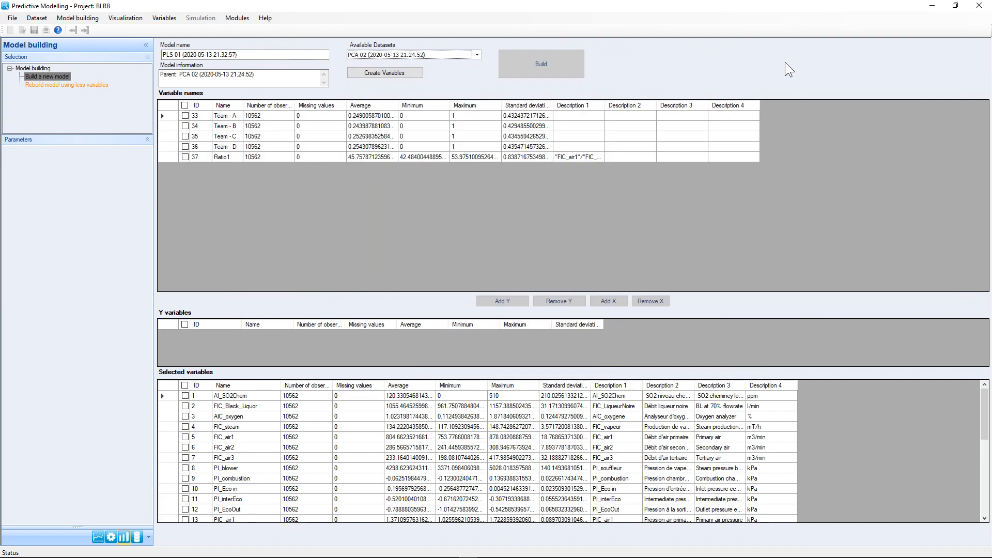
Step: Set AI_SO2Chem as the Y variable of the PCA 02 dataset and build the PLS 01 model
click(186, 396)
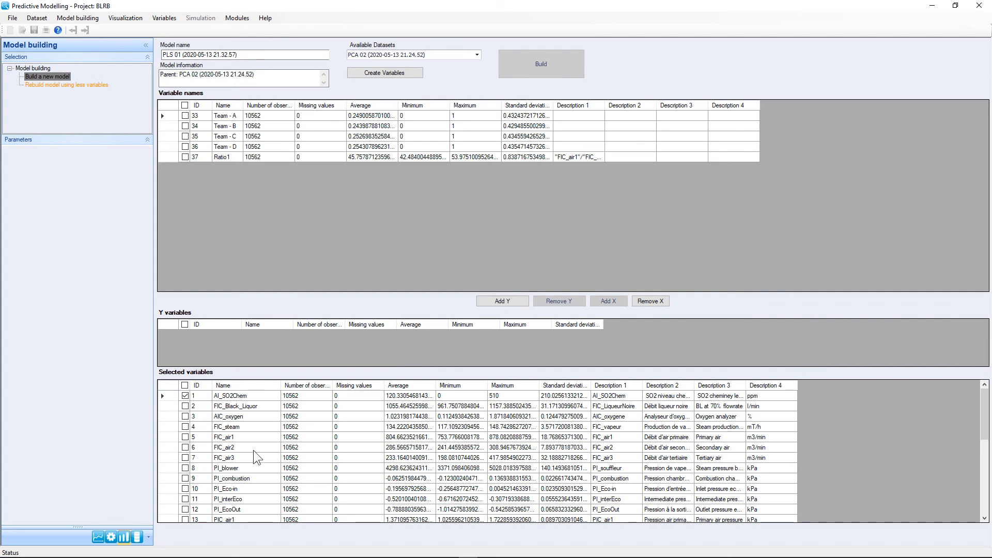
click(504, 302)
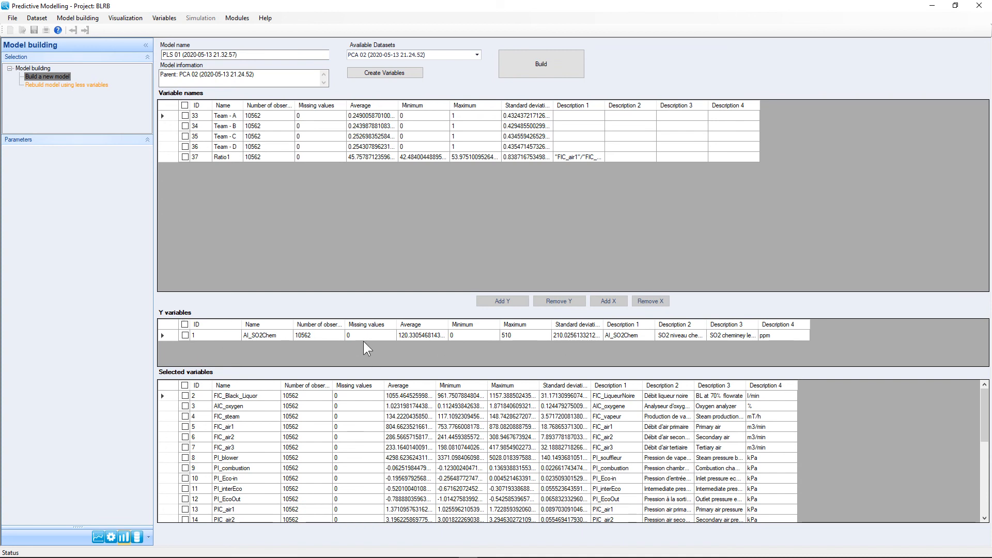
click(554, 63)
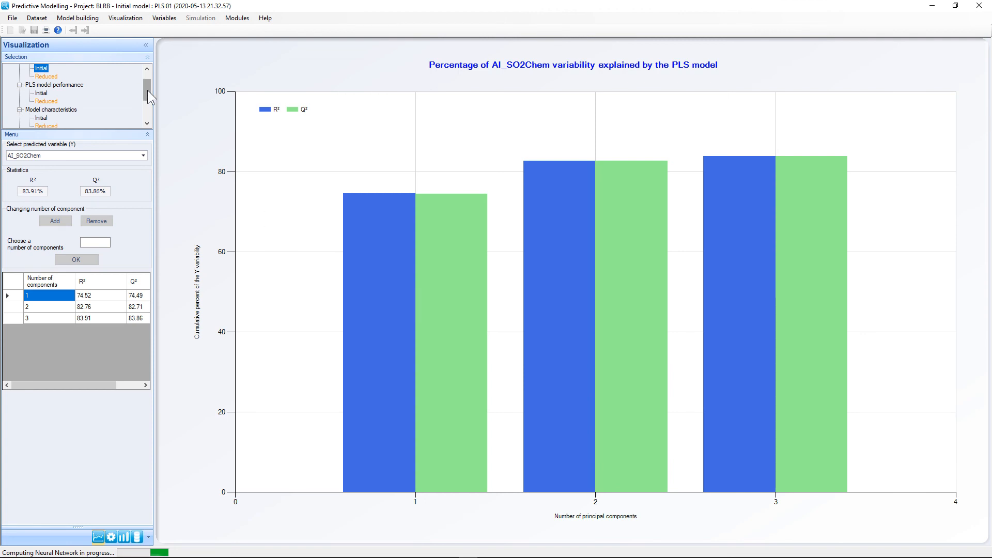
Step: Examine the R² and Q² values for each principal component in the initial model's explained-variability chart
drag(147, 89, 151, 67)
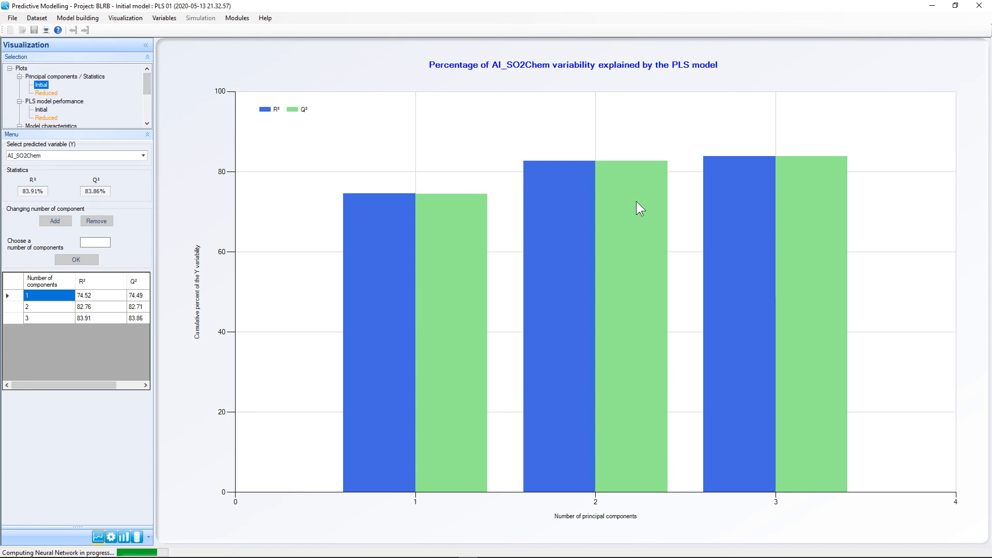
mouse_move(748, 199)
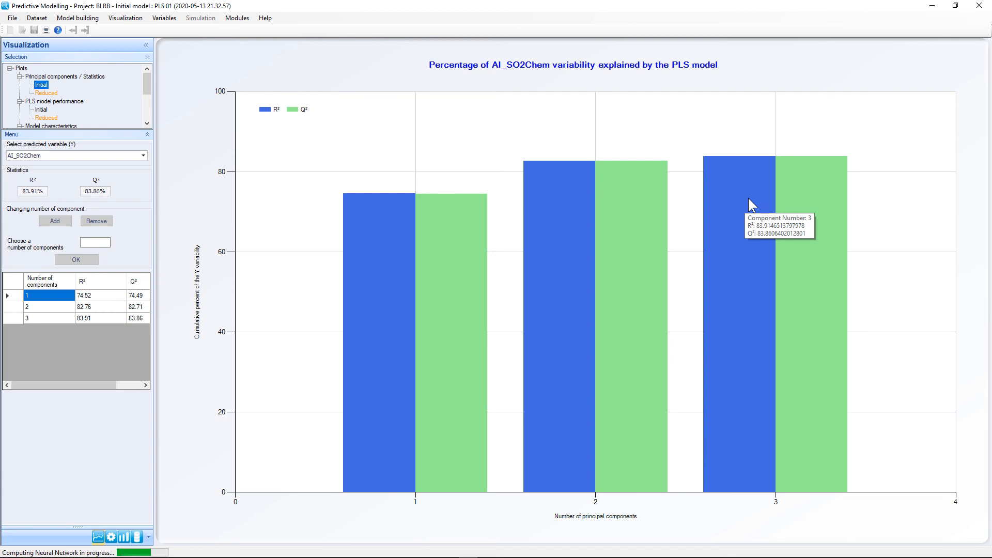
mouse_move(622, 229)
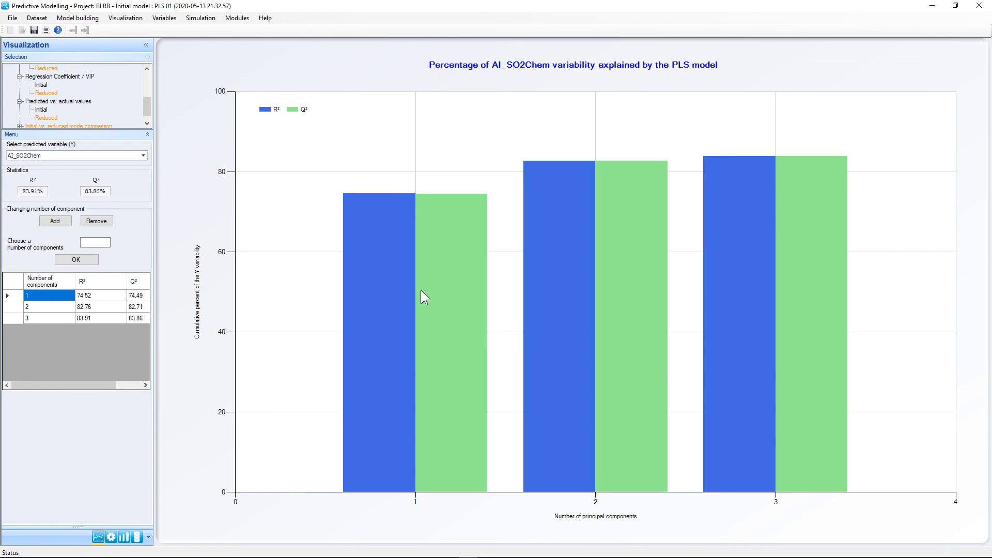
mouse_move(397, 297)
mouse_move(362, 264)
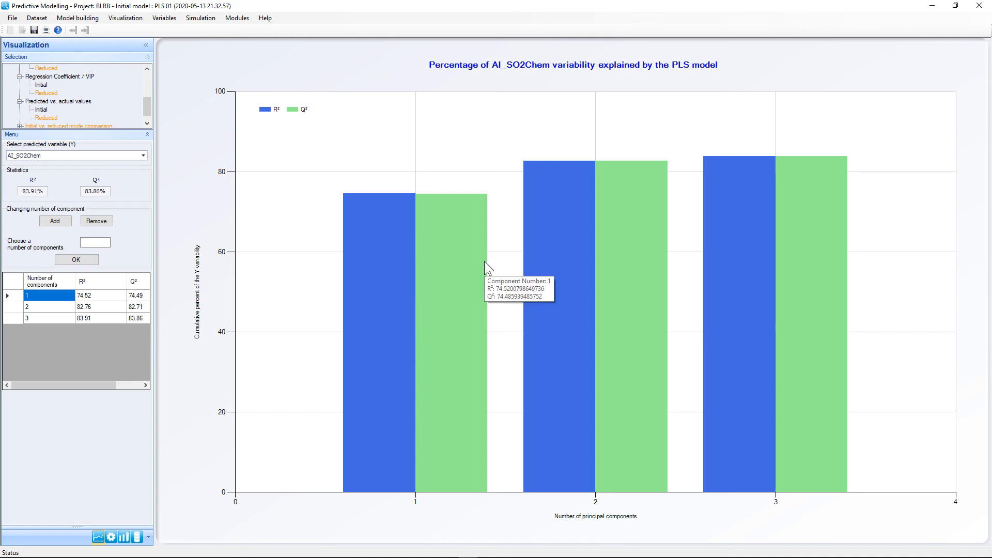
mouse_move(444, 278)
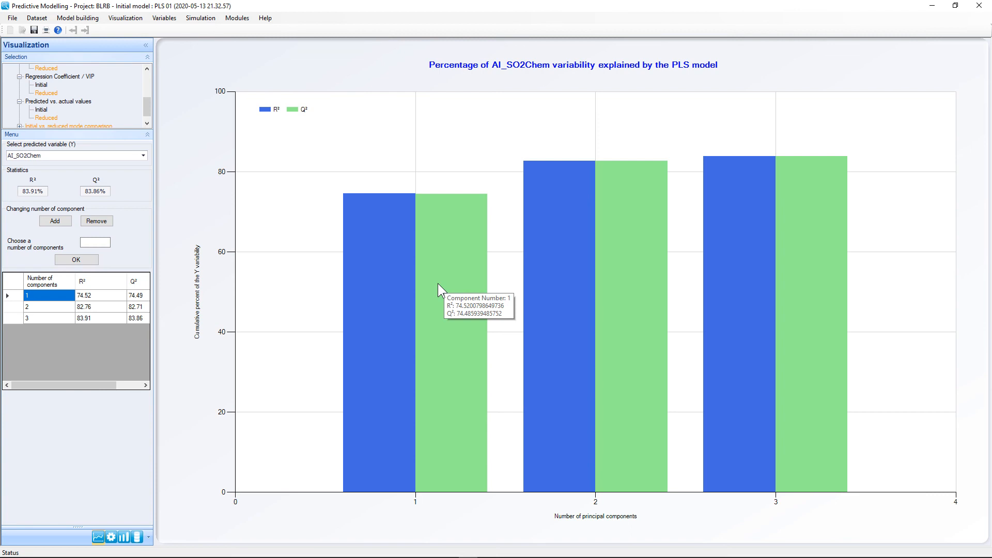
Step: Show the initial PLS model performance plots and compare predicted with actual AI_SO2Chem values along the diagonal
drag(145, 107, 148, 79)
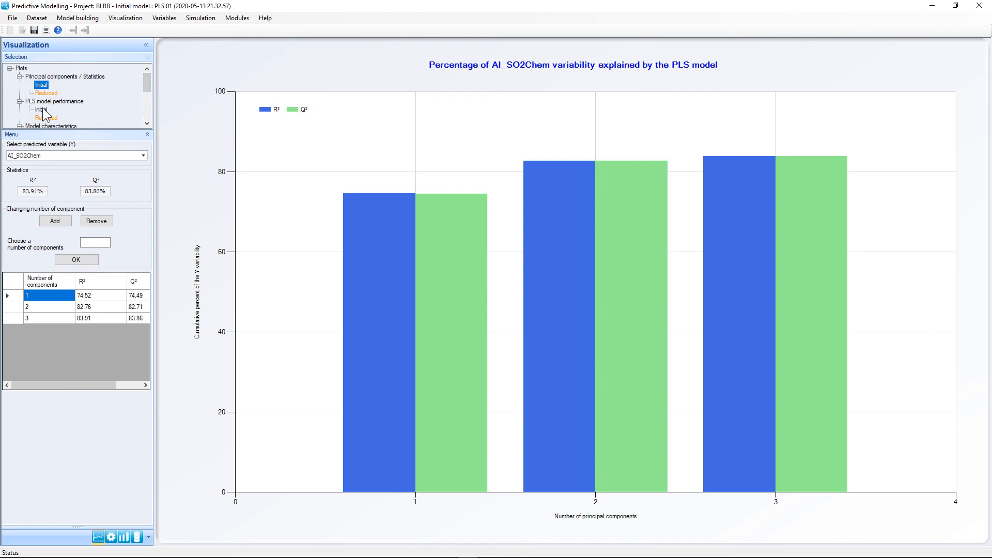
click(41, 111)
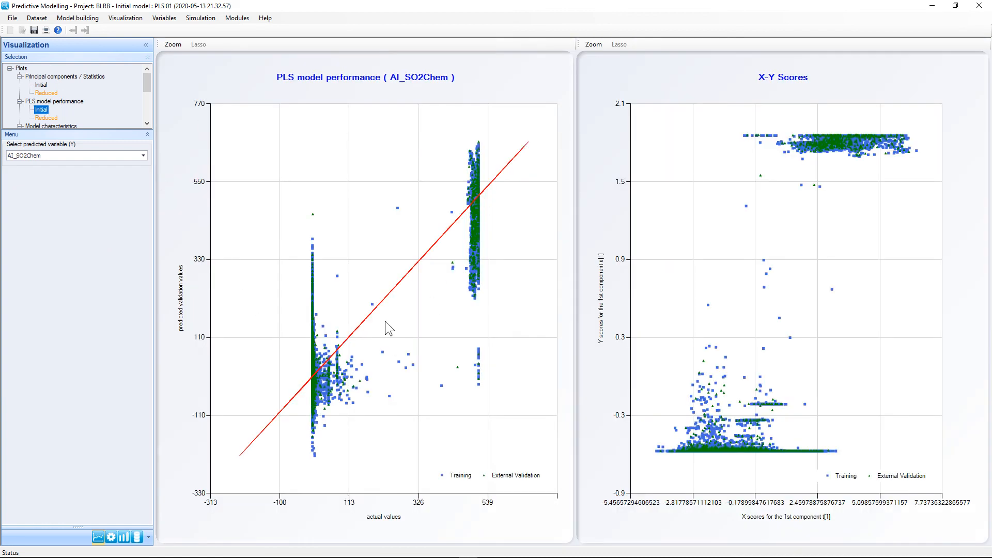
mouse_move(478, 209)
mouse_move(479, 198)
scroll(111, 96, down, 2)
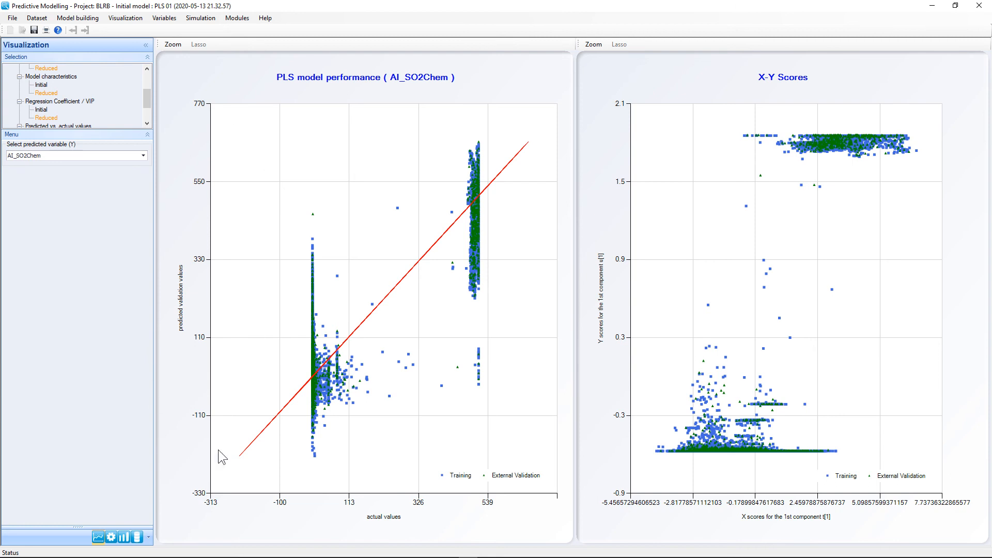
mouse_move(239, 454)
mouse_move(516, 155)
Step: Show the initial model's regression coefficients and VIP charts and examine the variables with the strongest influence on AI_SO2Chem
click(41, 110)
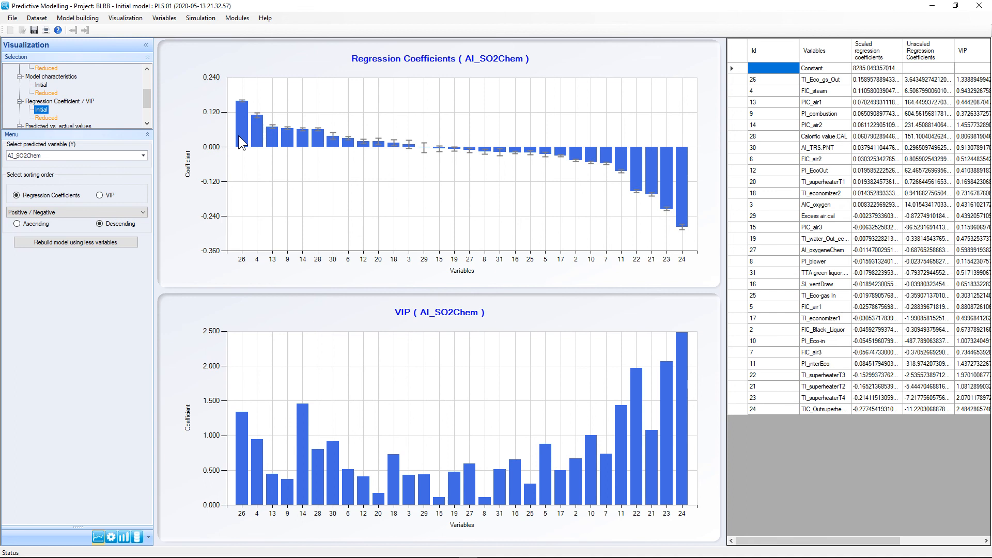
mouse_move(238, 137)
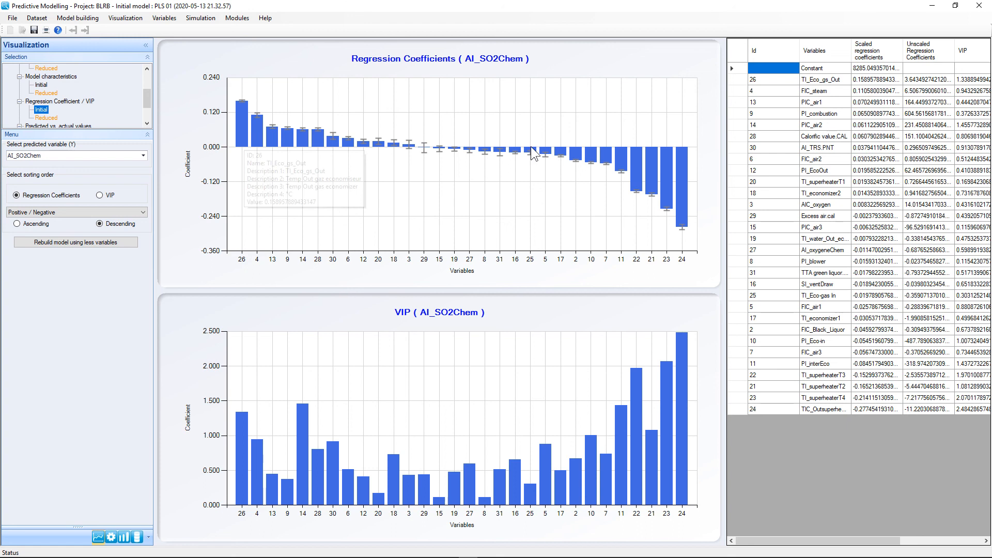
mouse_move(686, 182)
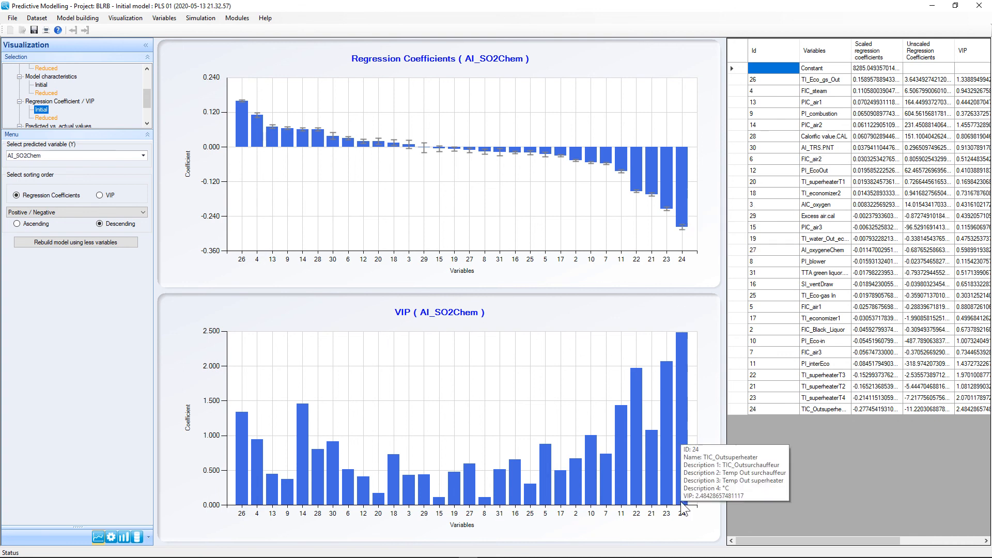
mouse_move(682, 338)
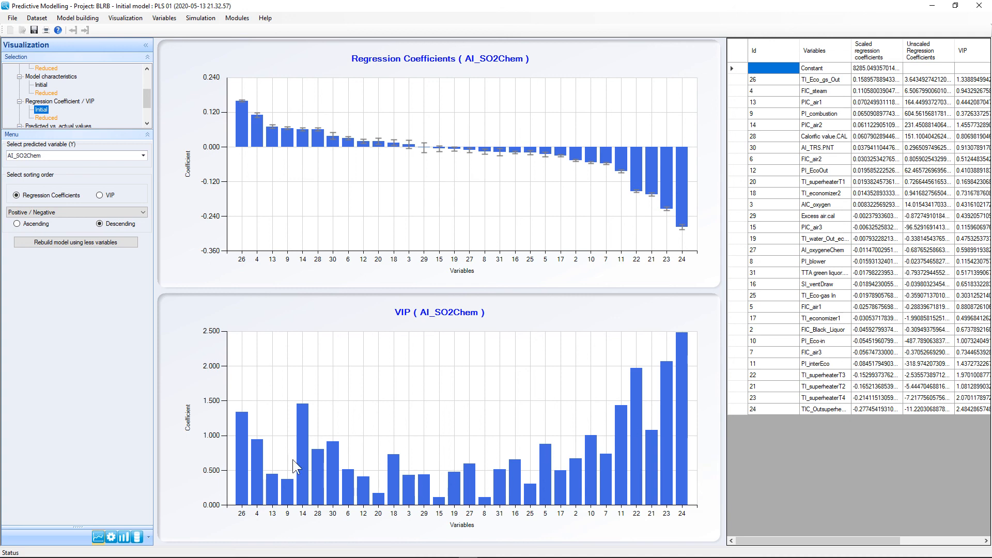
mouse_move(302, 443)
mouse_move(240, 422)
Step: Show the initial model's predicted vs. actual values and review the PLS and neural network statistics and the PLS equation
scroll(77, 107, down, 1)
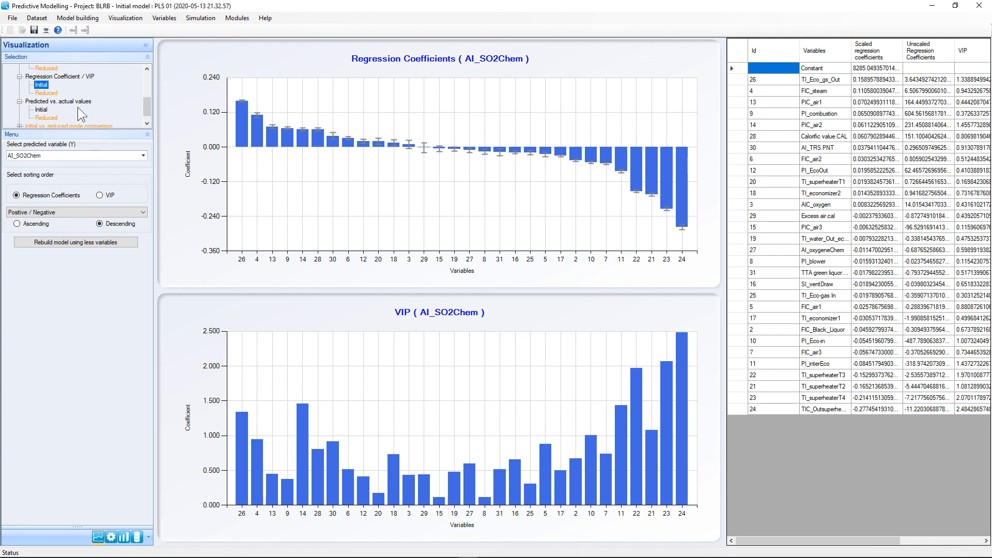
click(41, 110)
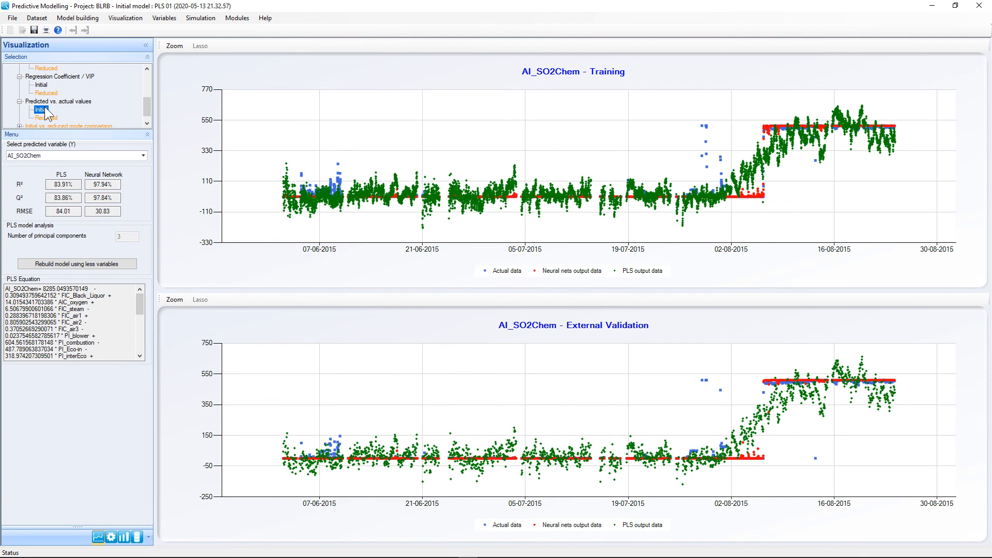
click(115, 185)
drag(116, 198, 81, 198)
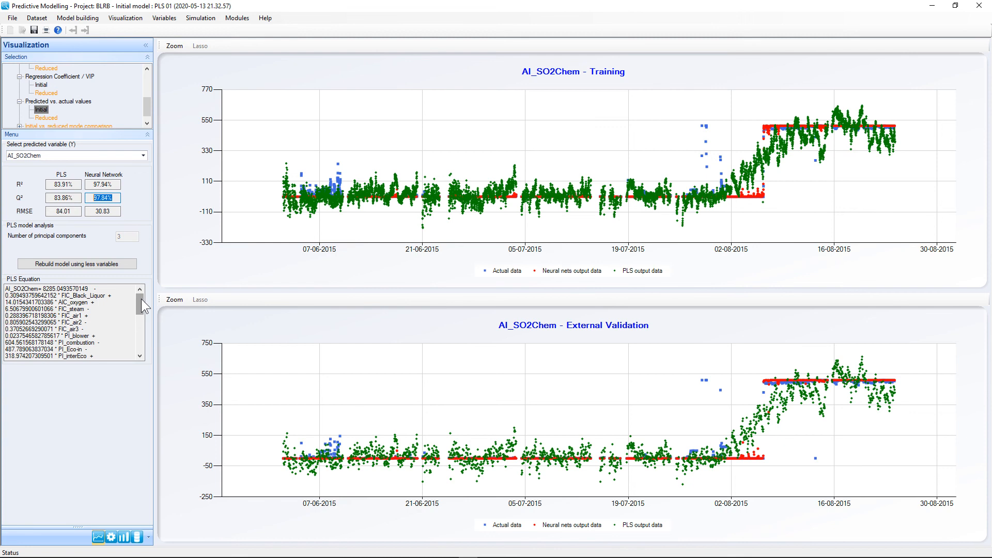
mouse_move(141, 298)
mouse_down()
mouse_move(134, 339)
mouse_move(139, 299)
mouse_up()
Step: Start rebuilding the model using less variables, with VIP and Regression Coefficients as the minimum-value selection criterion
click(76, 264)
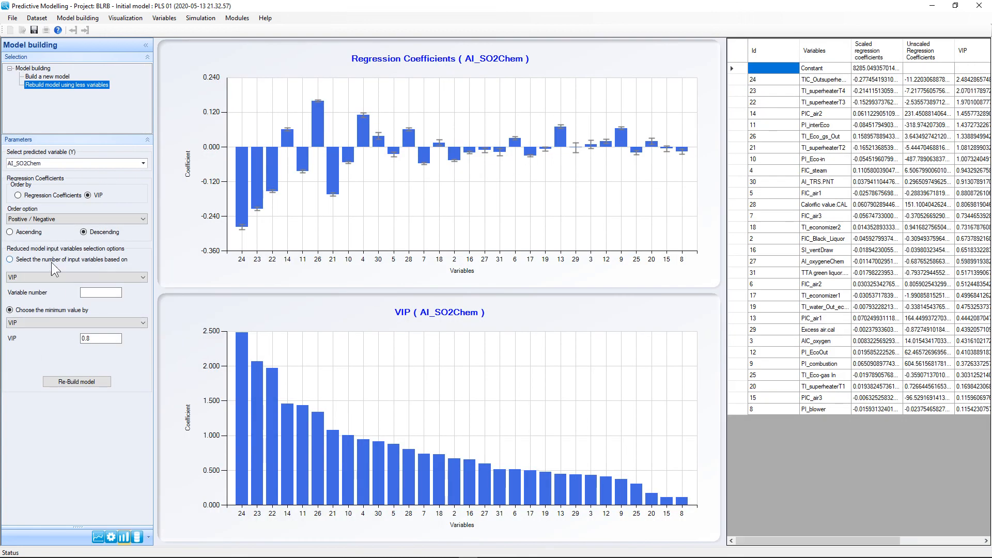
click(110, 321)
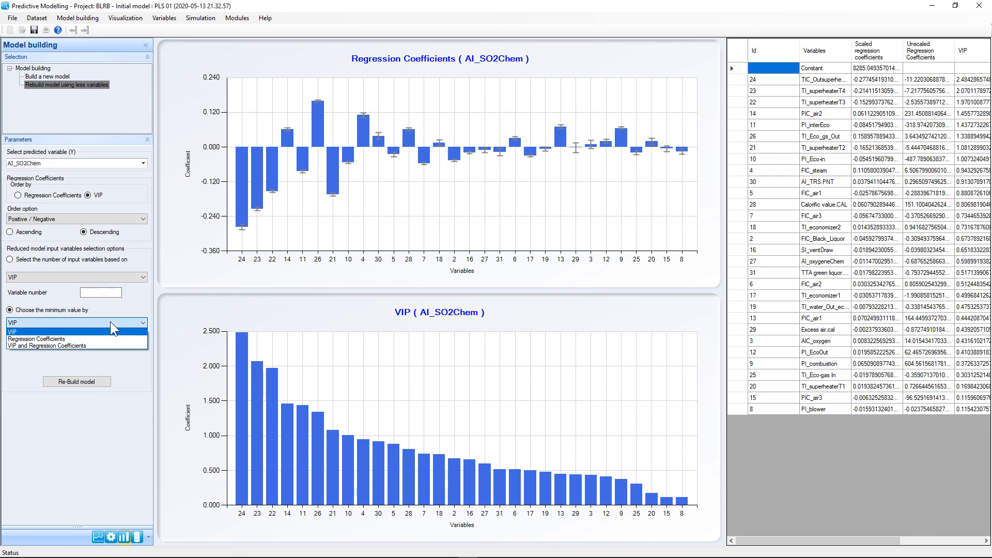
click(111, 321)
click(110, 321)
click(117, 330)
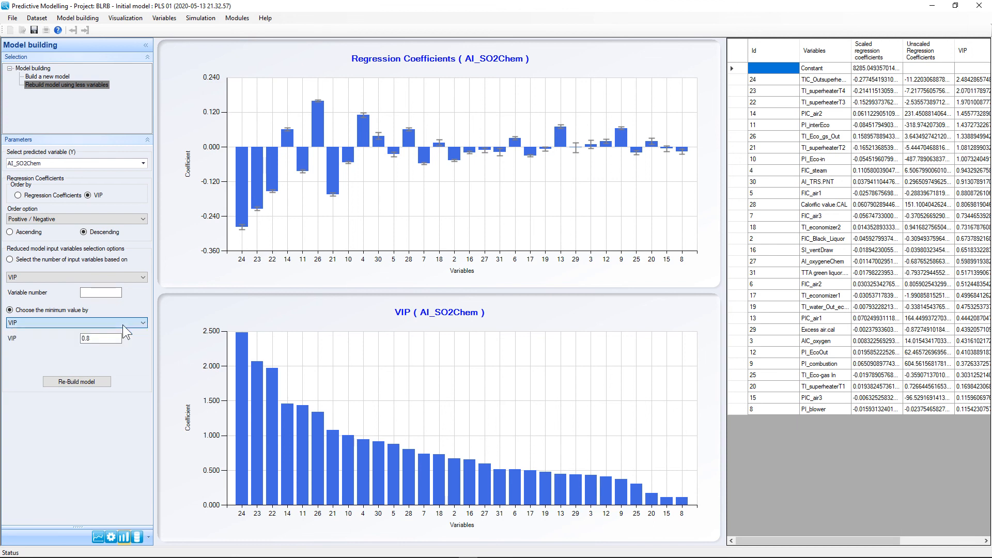
click(34, 277)
click(43, 279)
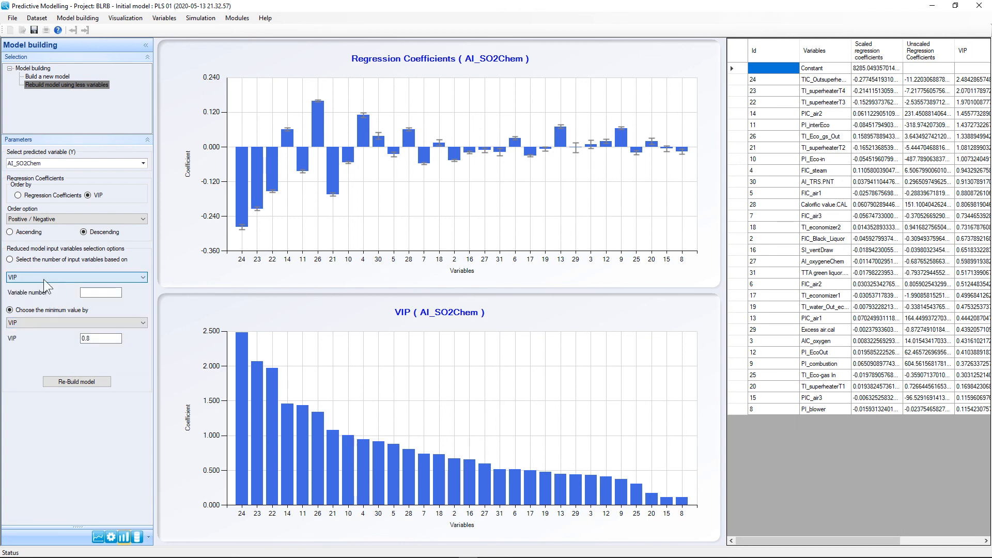
click(101, 322)
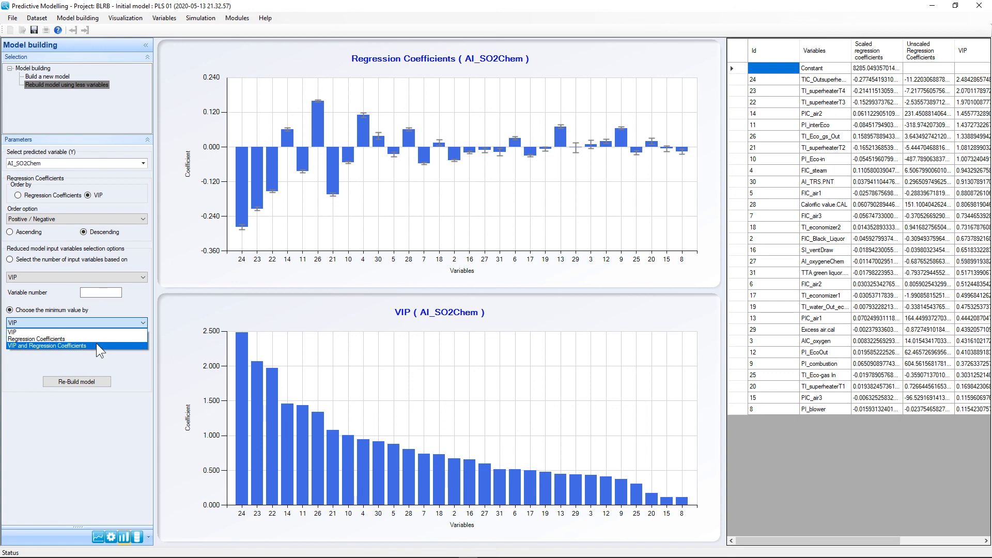
click(97, 345)
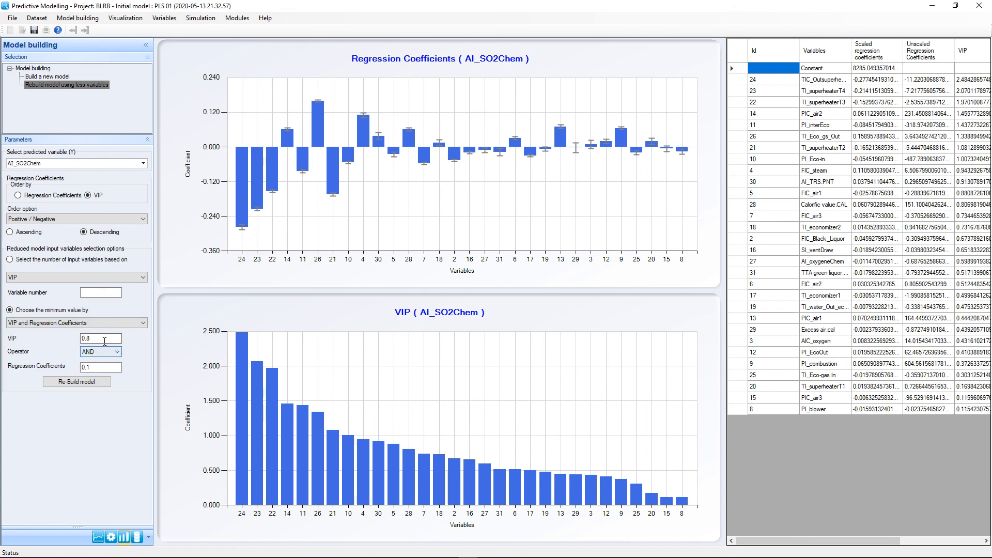
Step: Check the VIP, operator and regression coefficient settings, rebuild the model with fewer variables, and save it under the proposed PLS 02 Reduced name
click(95, 339)
click(98, 351)
click(98, 339)
click(98, 365)
click(78, 382)
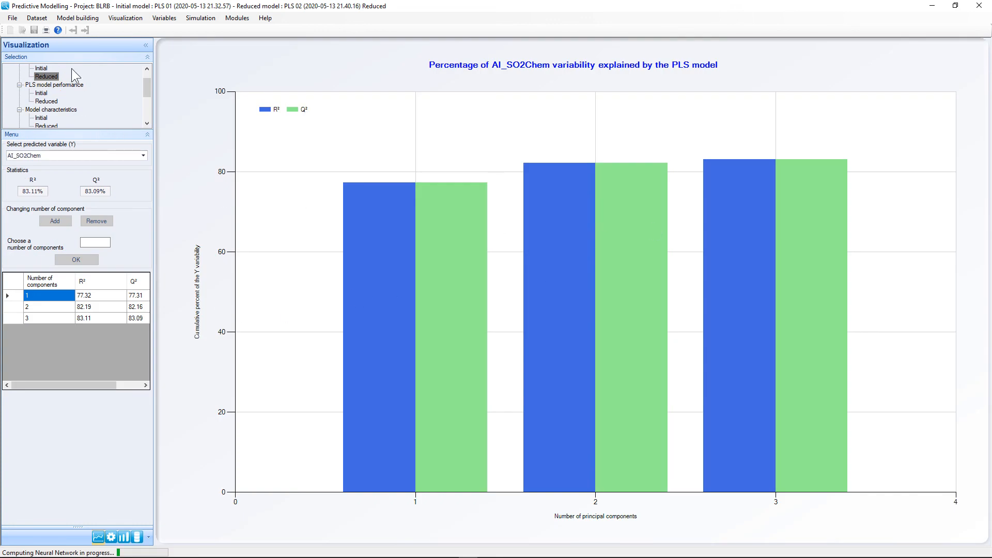
scroll(119, 82, up, 1)
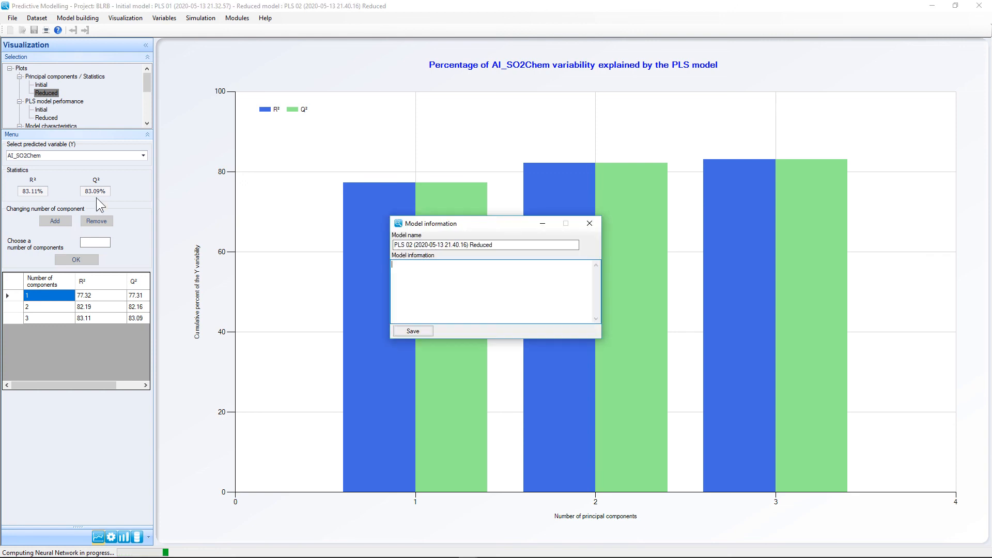
click(412, 332)
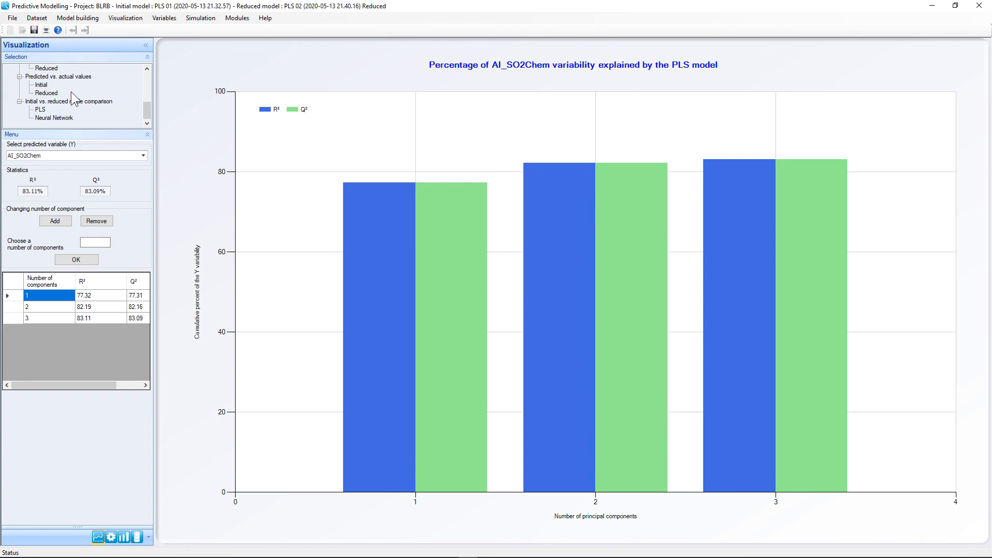
Step: Review the reduced model's regression coefficients and VIP, and compare the initial and reduced PLS and neural network models
scroll(116, 89, up, 2)
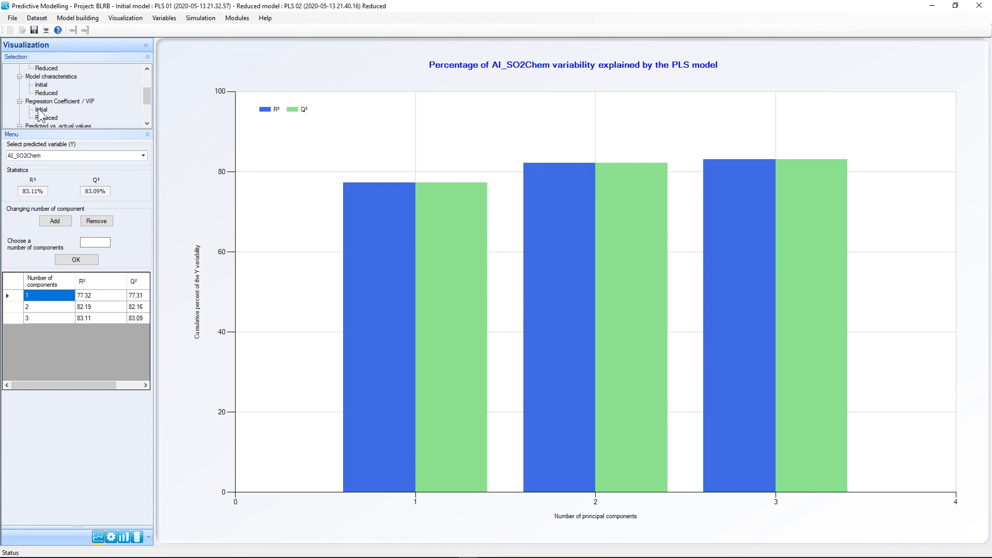
click(44, 118)
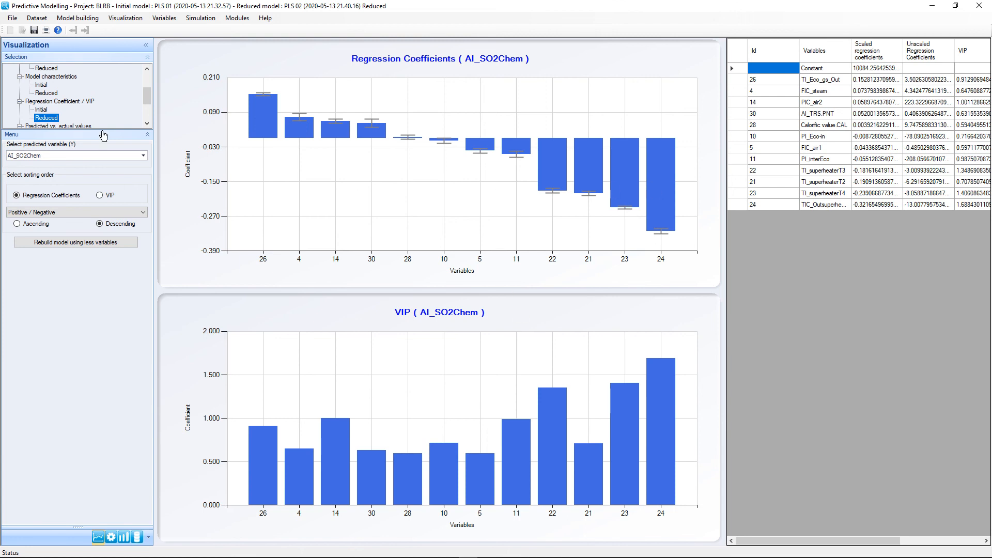
scroll(80, 97, down, 2)
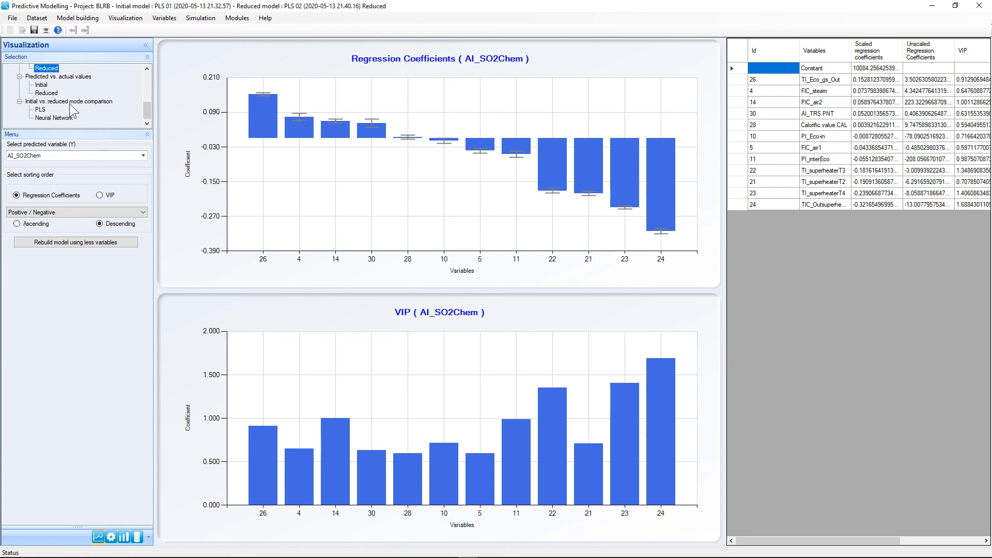
click(44, 110)
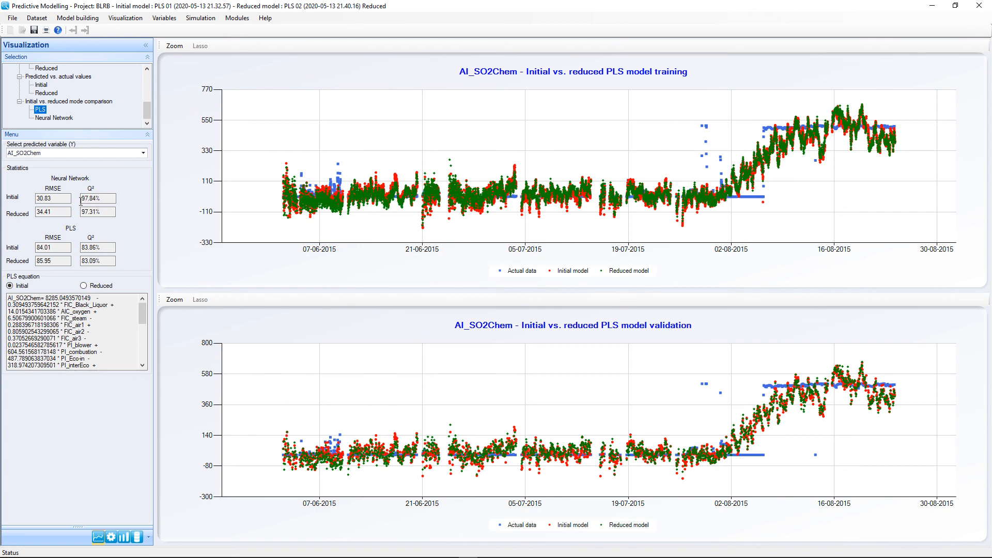
click(51, 118)
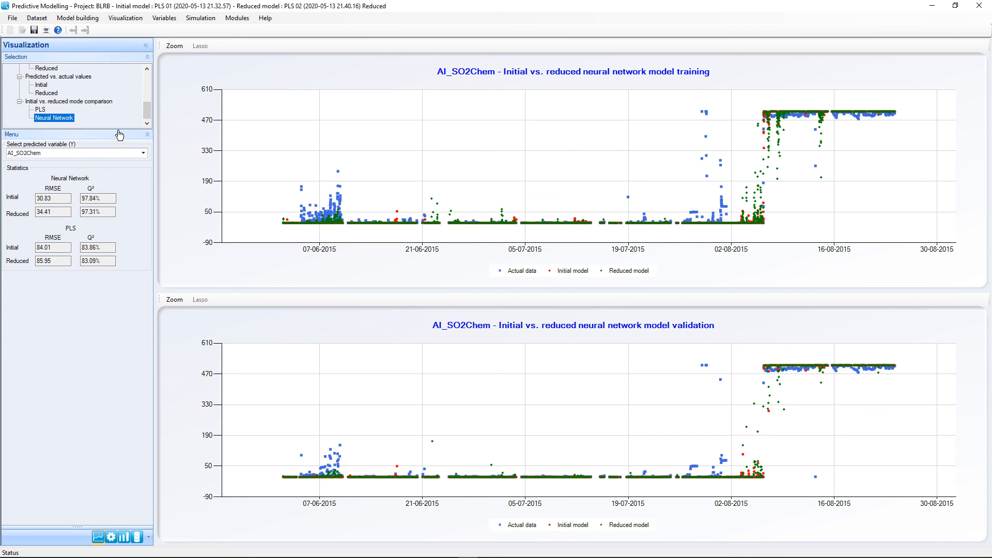
Step: Export the AI_SO2Chem model data to an Excel workbook in the Documents folder under the proposed file name
click(12, 20)
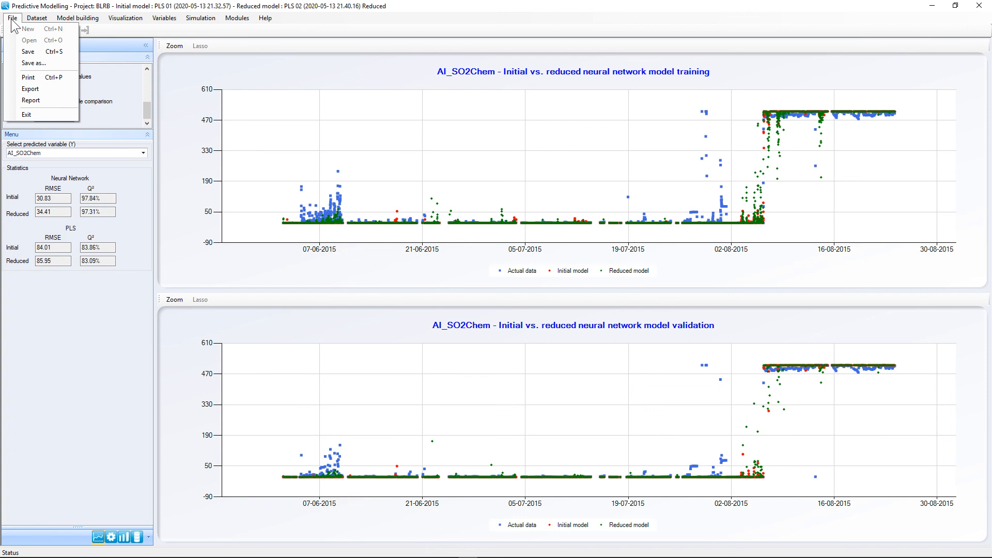
click(48, 89)
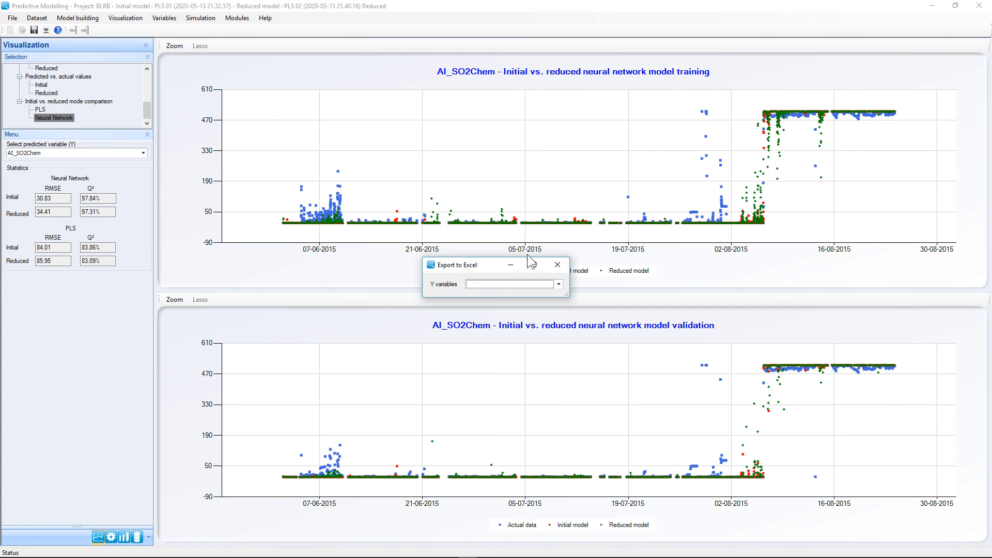
click(514, 284)
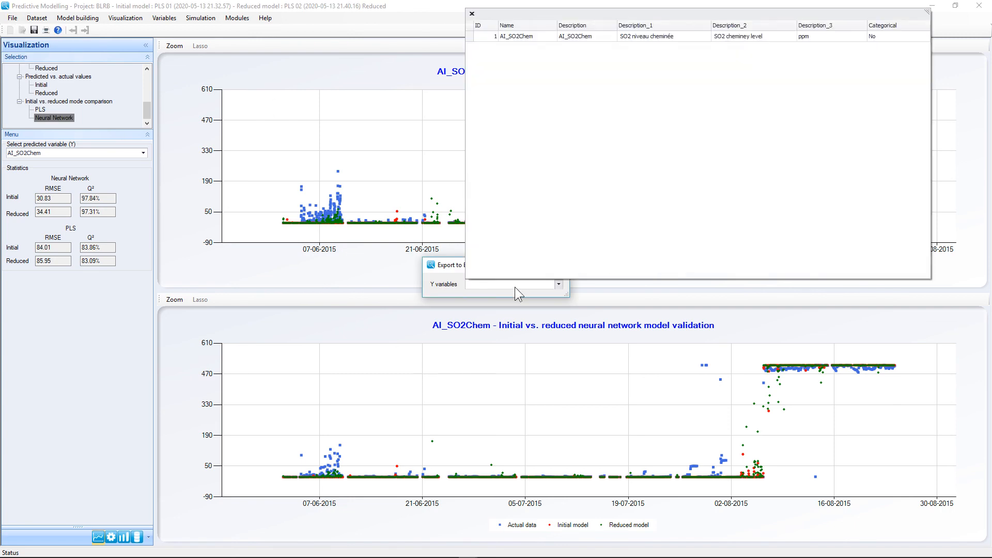
click(560, 36)
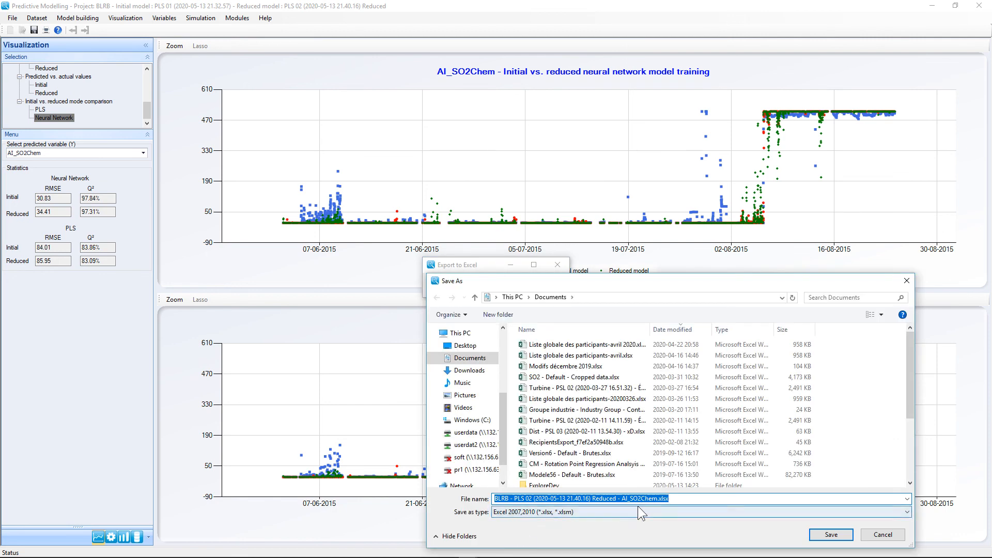
click(827, 537)
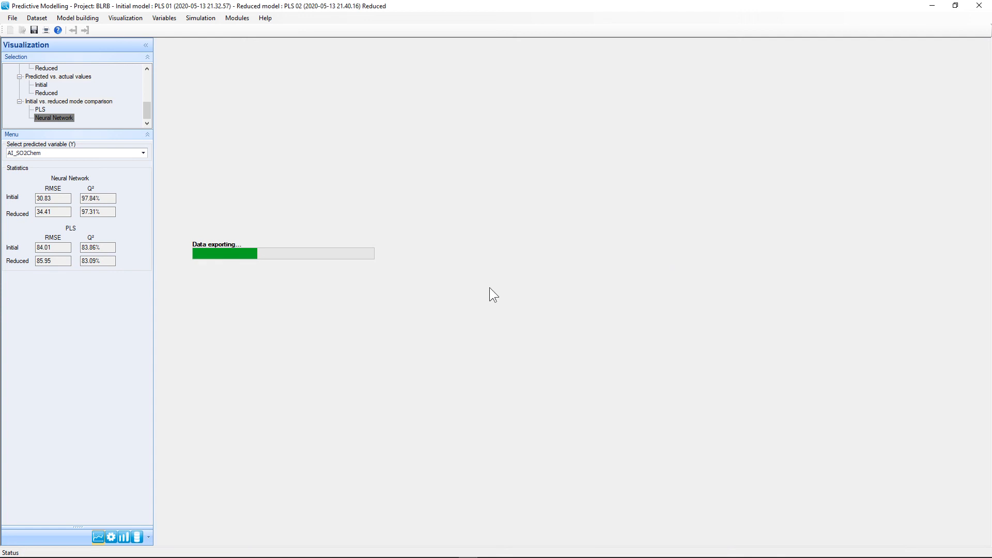